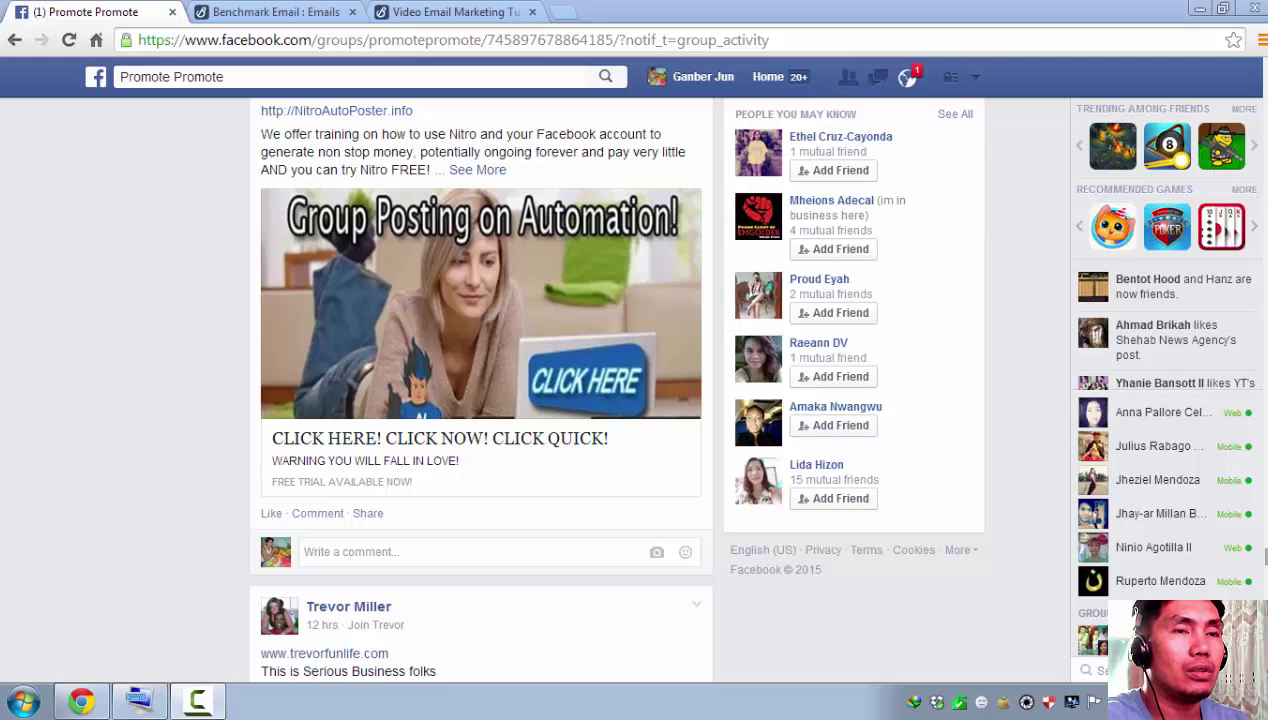
# - Browse the Promote Promote group feed for a post with an advertising image worth capturing
pyautogui.scroll(1, 480, 380)
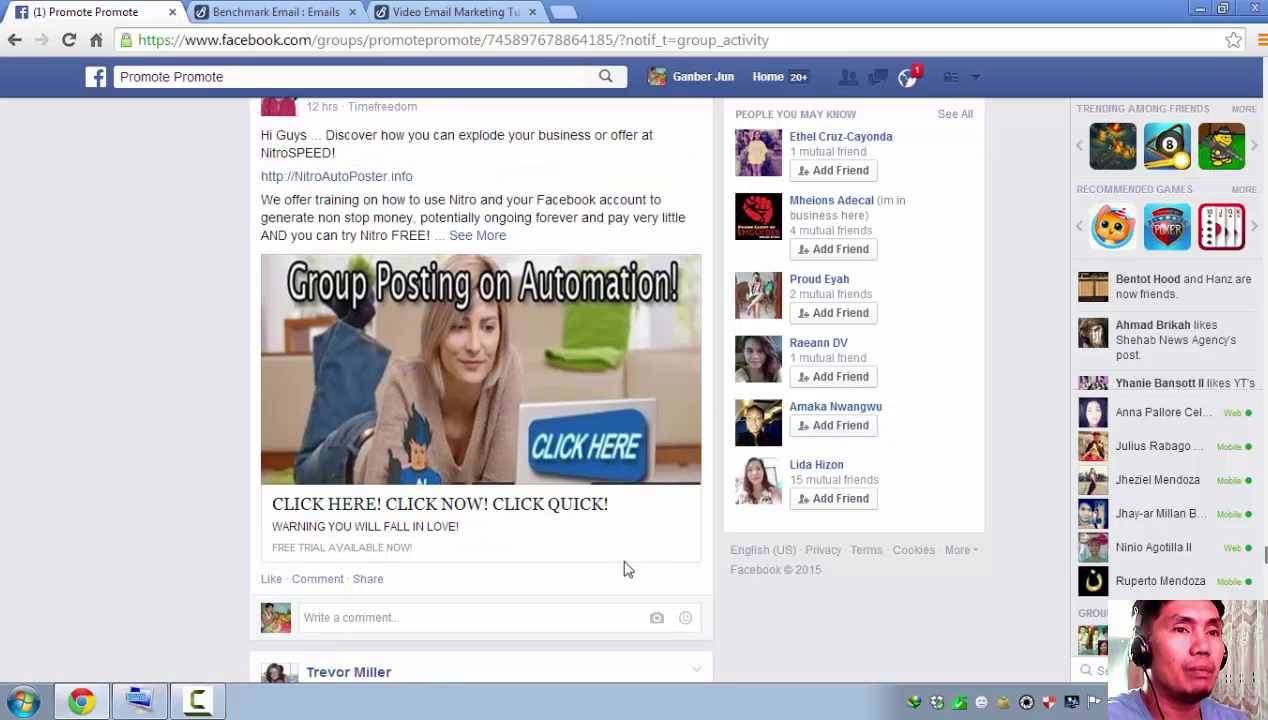
pyautogui.scroll(2, 556, 497)
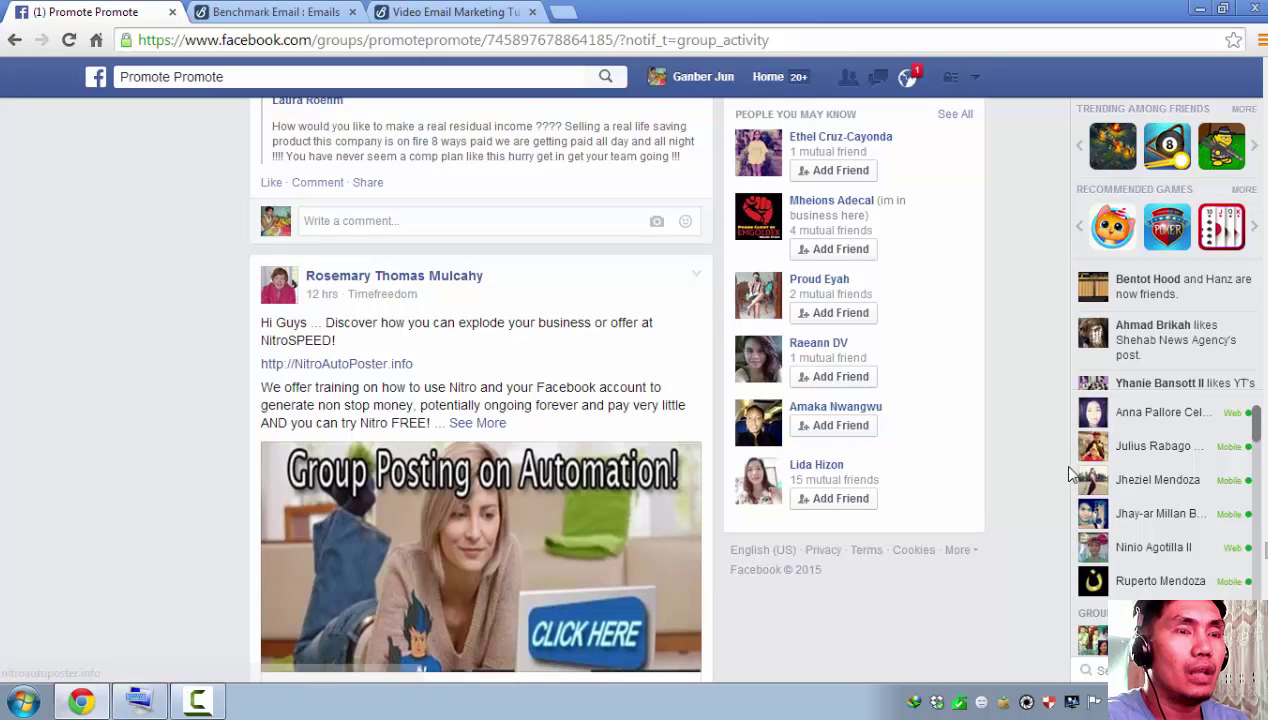
pyautogui.scroll(-3, 1058, 462)
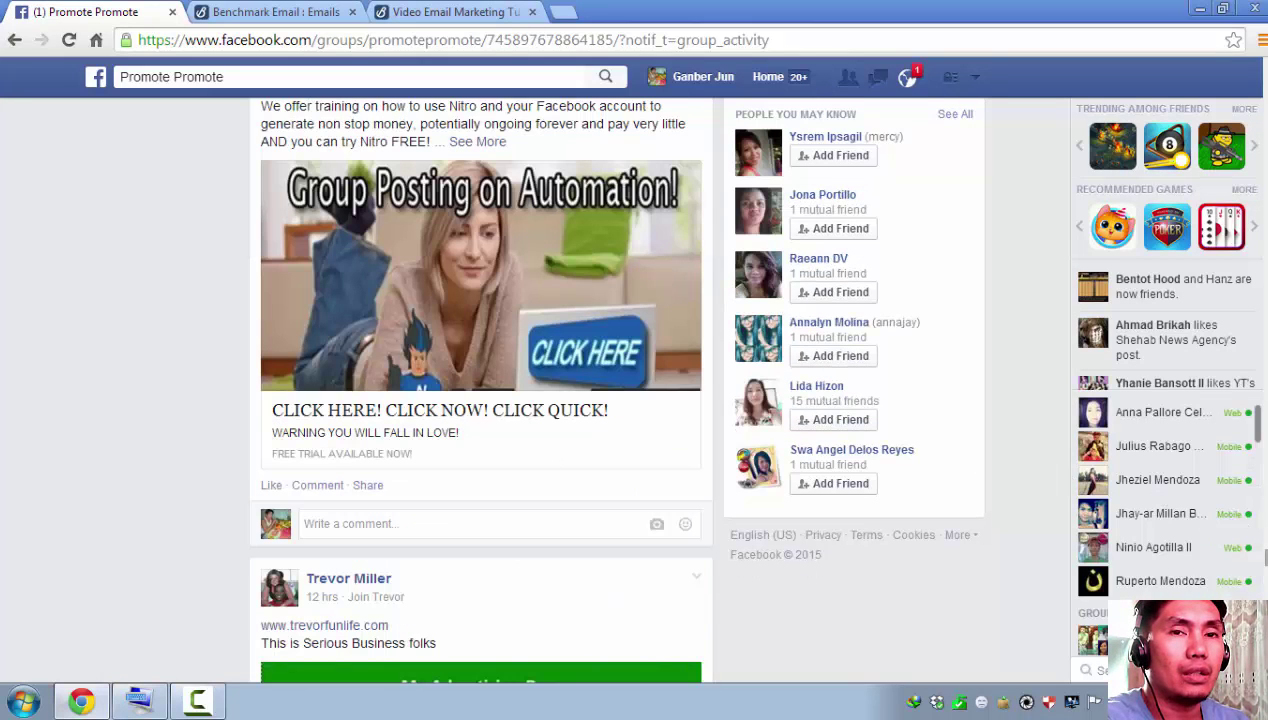
pyautogui.scroll(3, 480, 380)
pyautogui.scroll(-3, 480, 380)
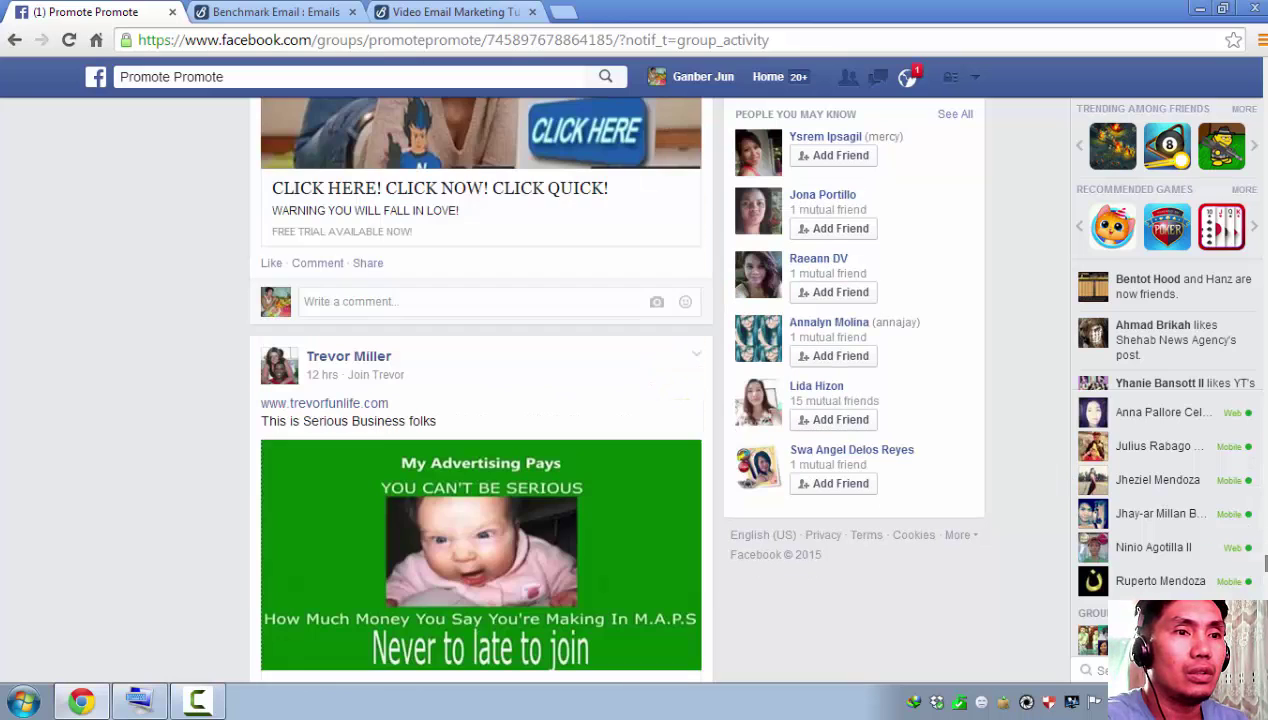
pyautogui.scroll(3, 1242, 272)
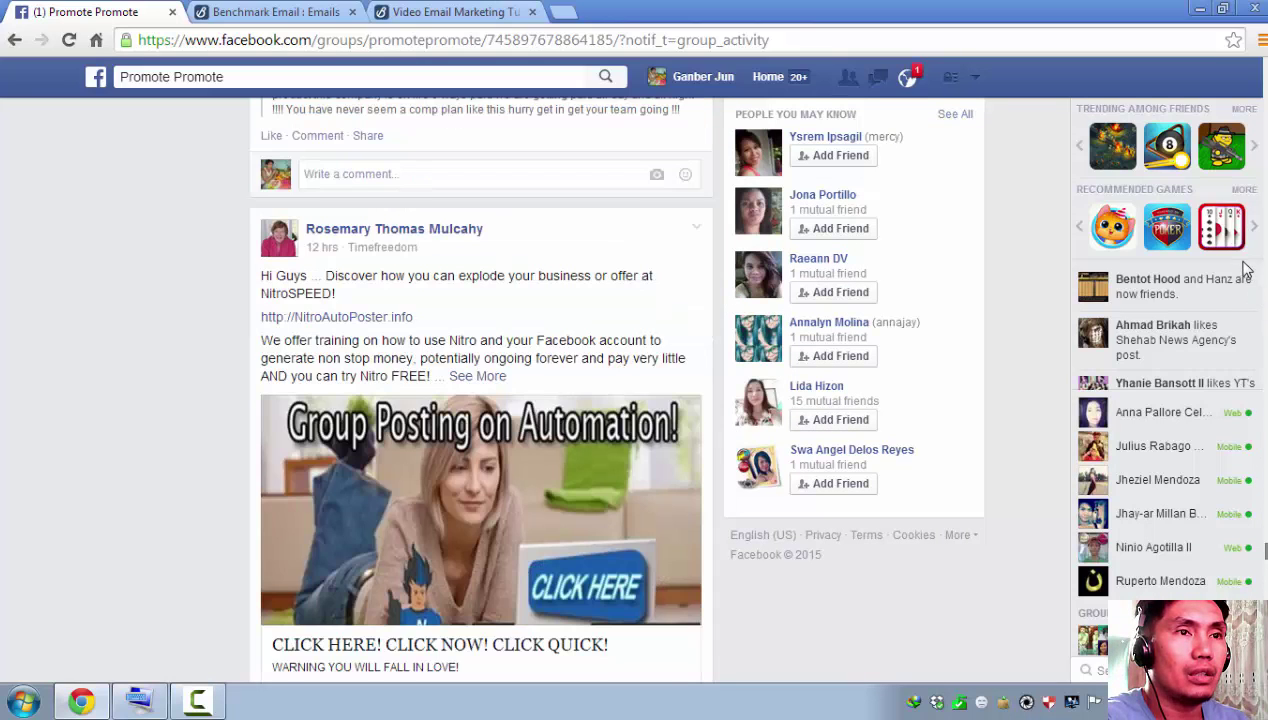
pyautogui.scroll(5, 1218, 238)
pyautogui.scroll(-5, 1206, 210)
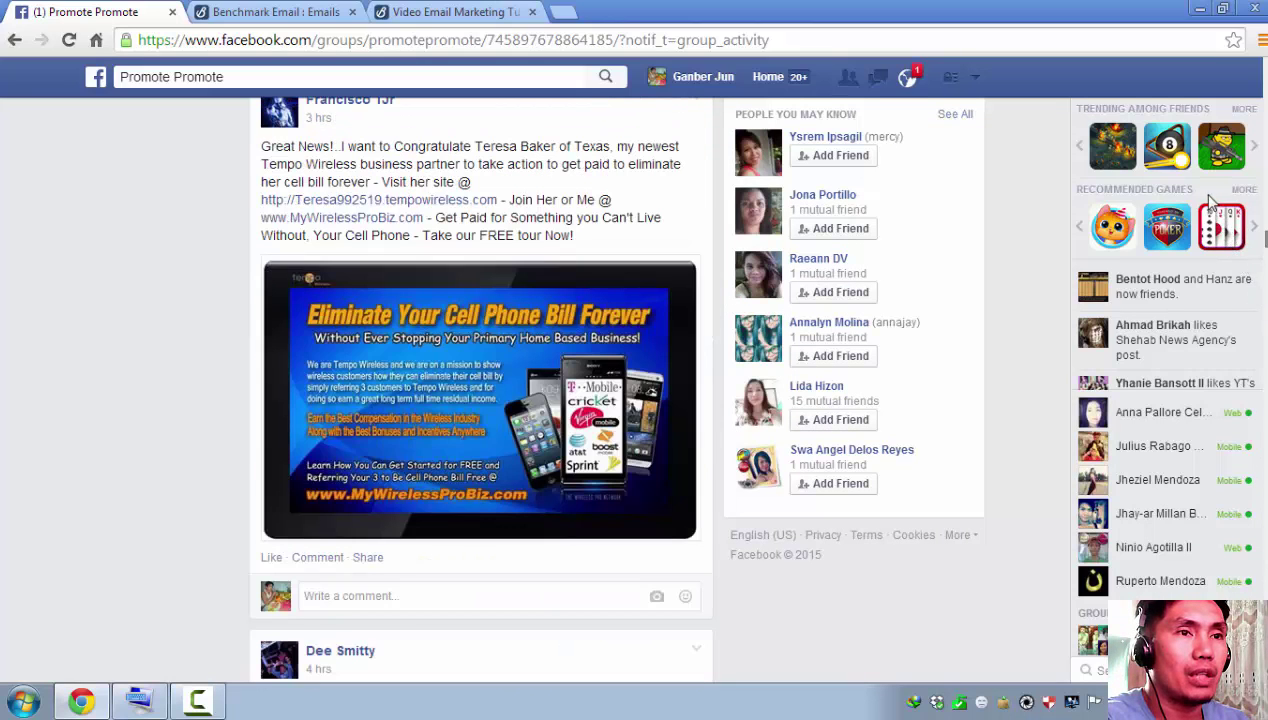
pyautogui.scroll(-3, 1192, 178)
pyautogui.scroll(-5, 1192, 165)
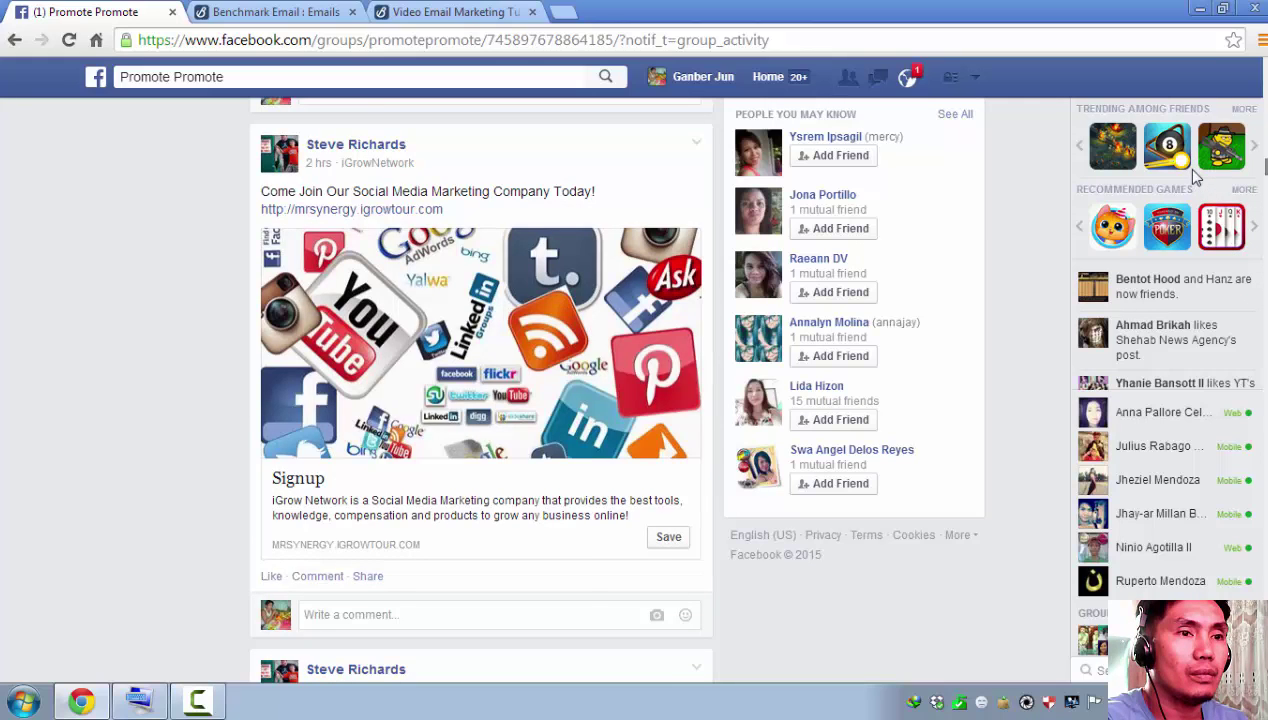
pyautogui.scroll(-3, 1192, 172)
pyautogui.scroll(-5, 422, 425)
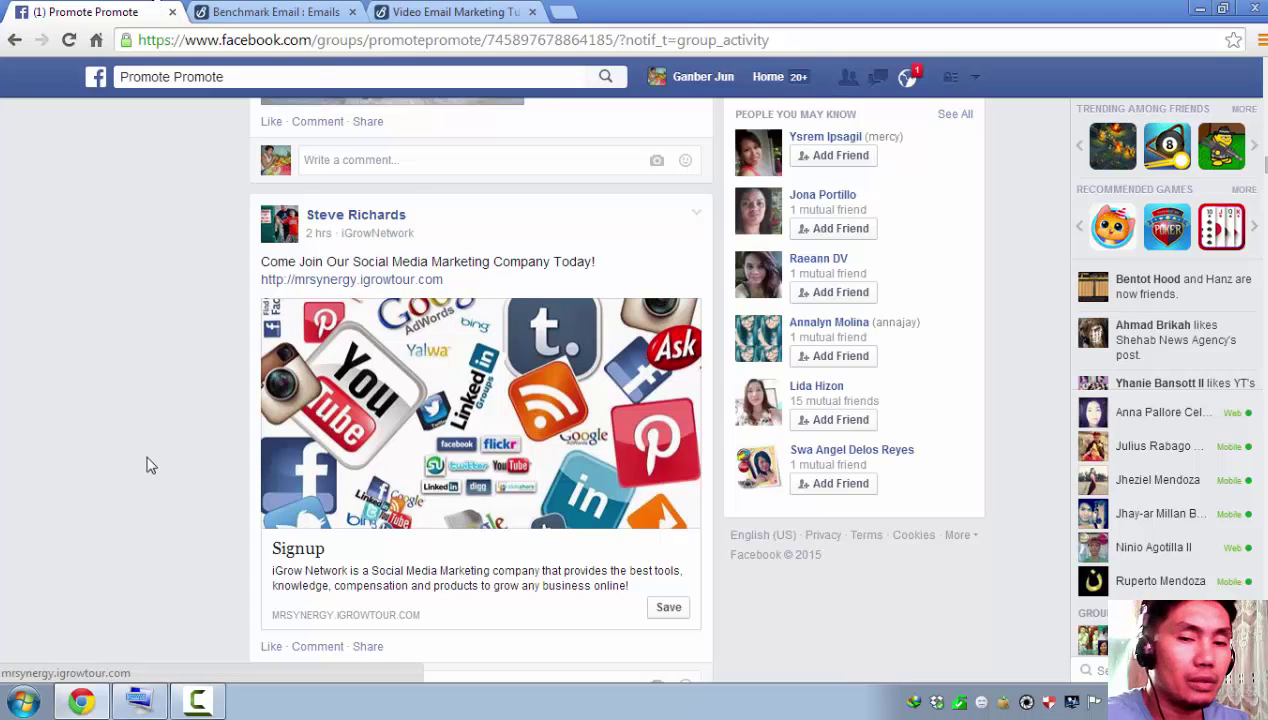
# - Show the On-Screen Keyboard above the iGrowNetwork post and demonstrate the screen-capture and cut combinations on it
pyautogui.click(145, 708)
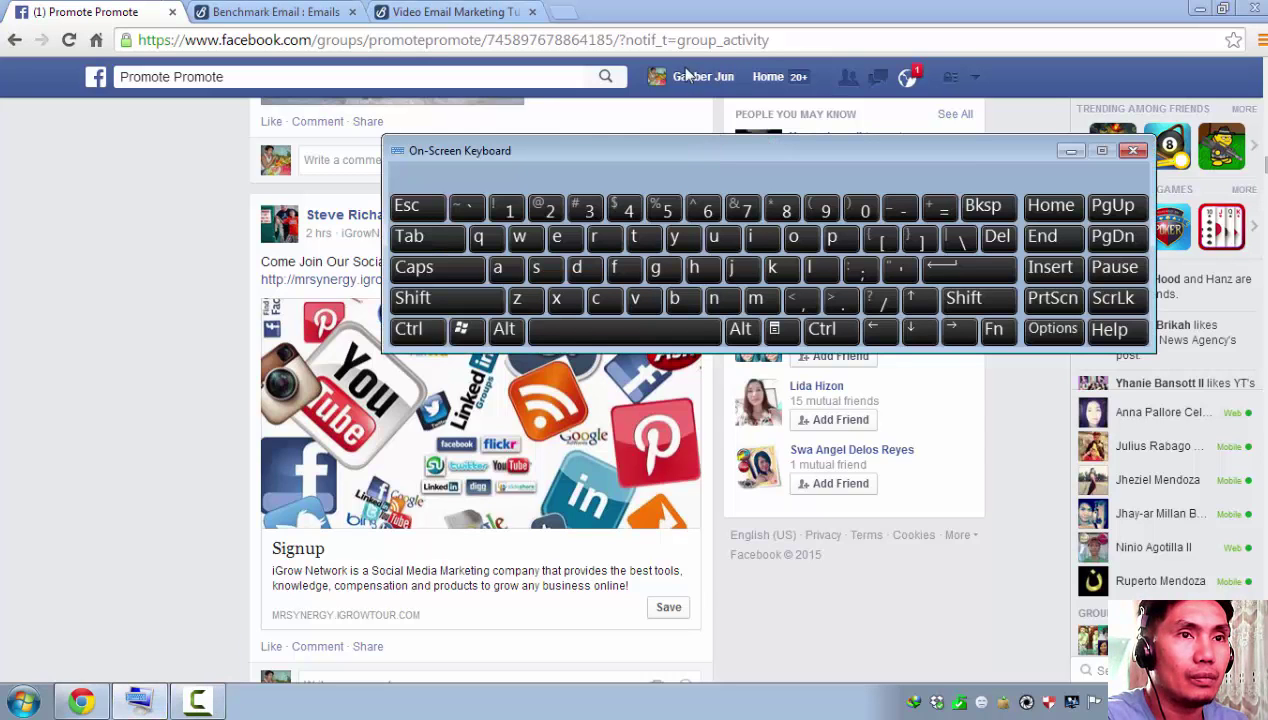
pyautogui.moveTo(604, 148); pyautogui.dragTo(632, 61)
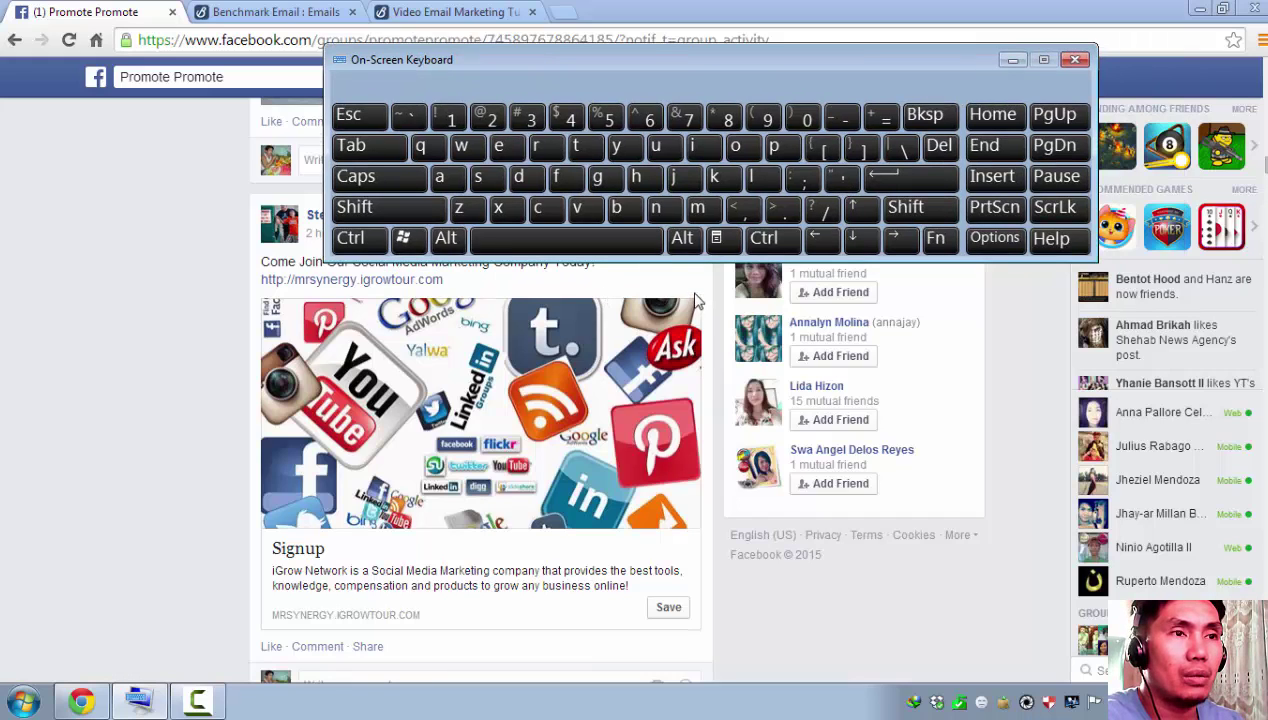
pyautogui.click(684, 248)
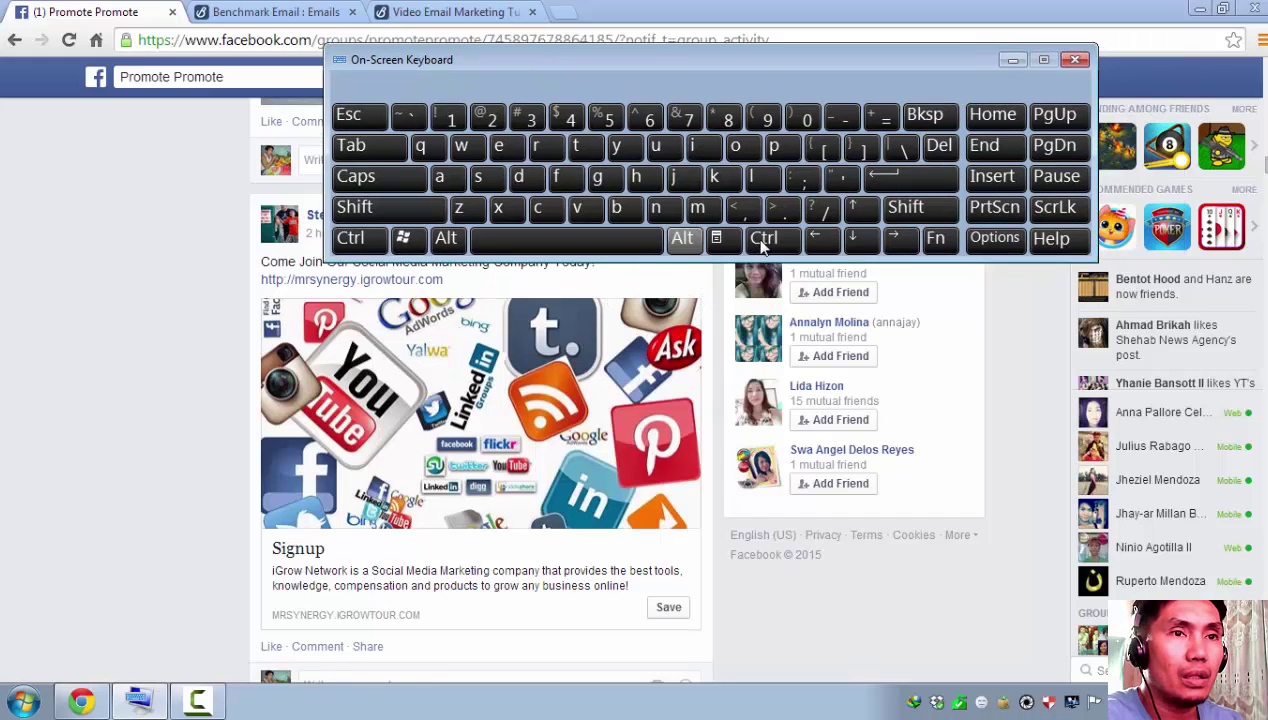
pyautogui.click(990, 206)
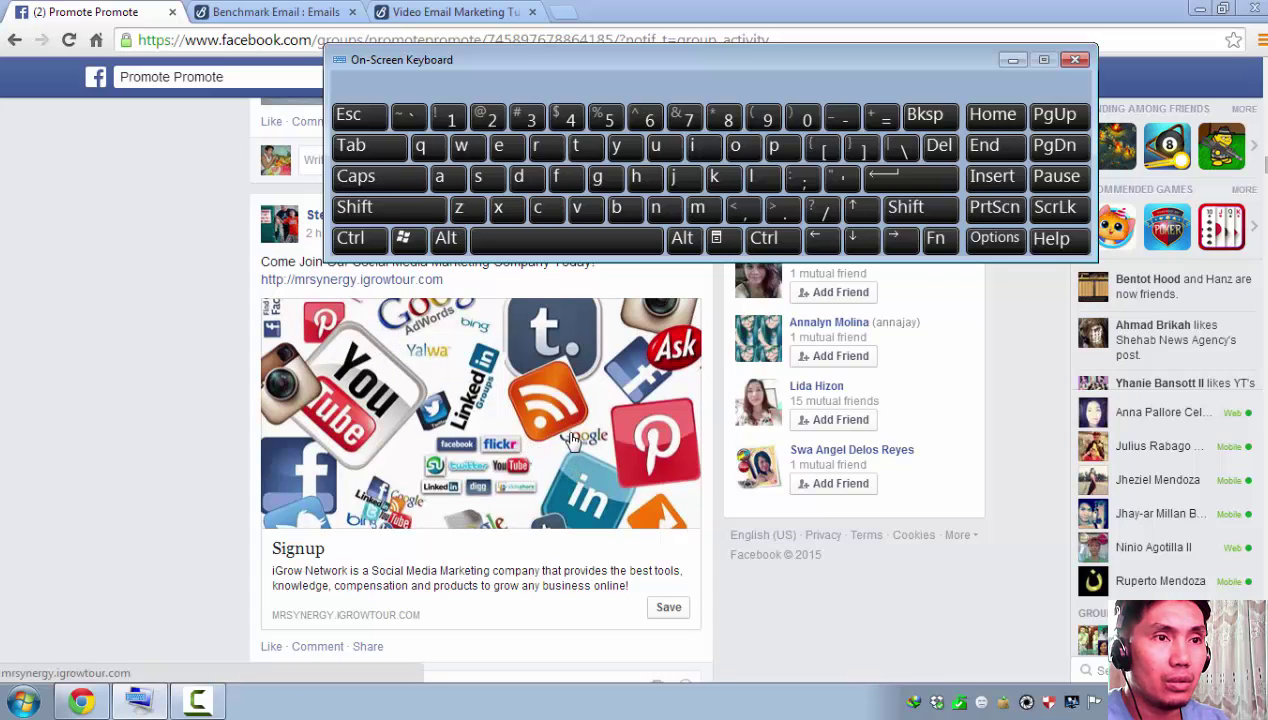
pyautogui.click(620, 445)
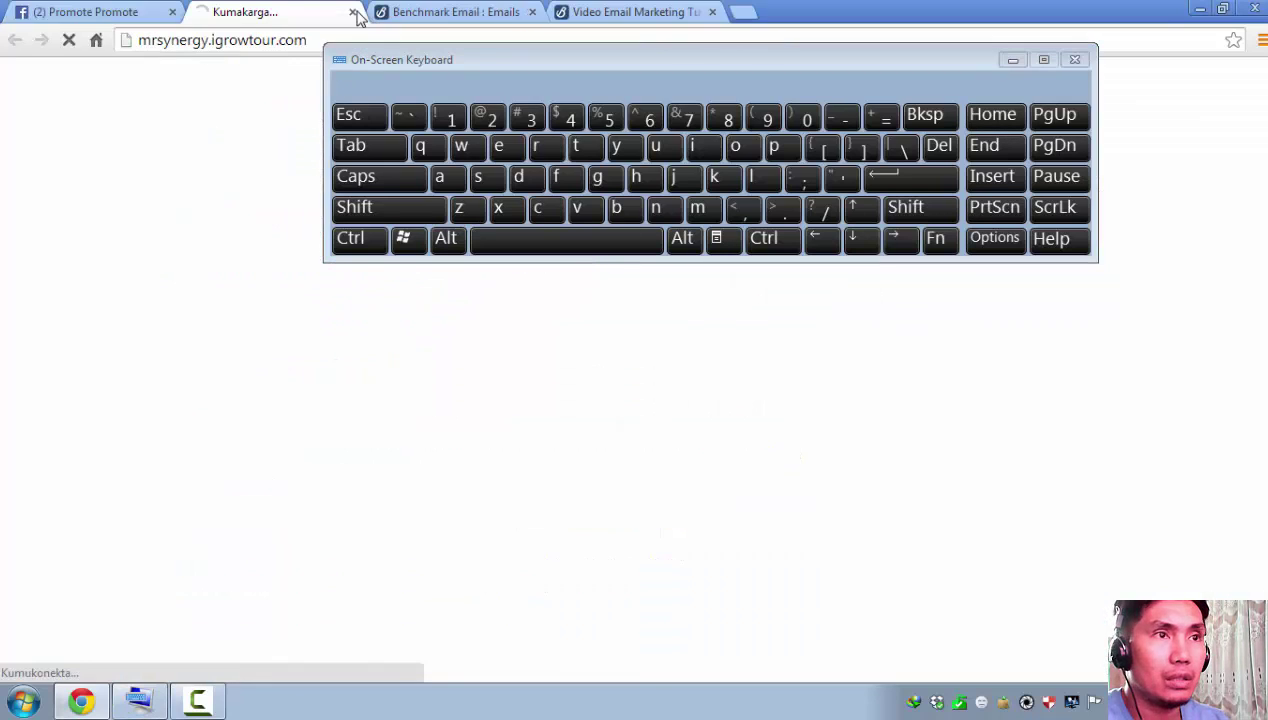
pyautogui.hotkey('ctrl', 'w')
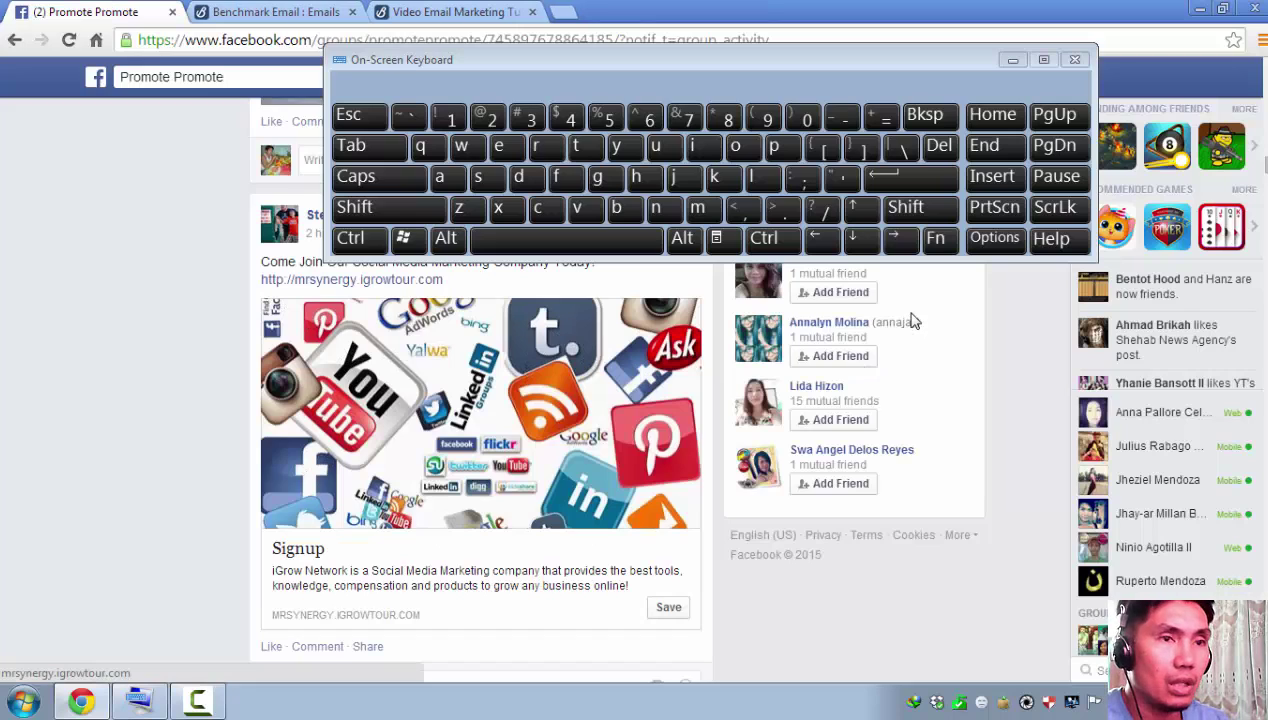
pyautogui.click(690, 246)
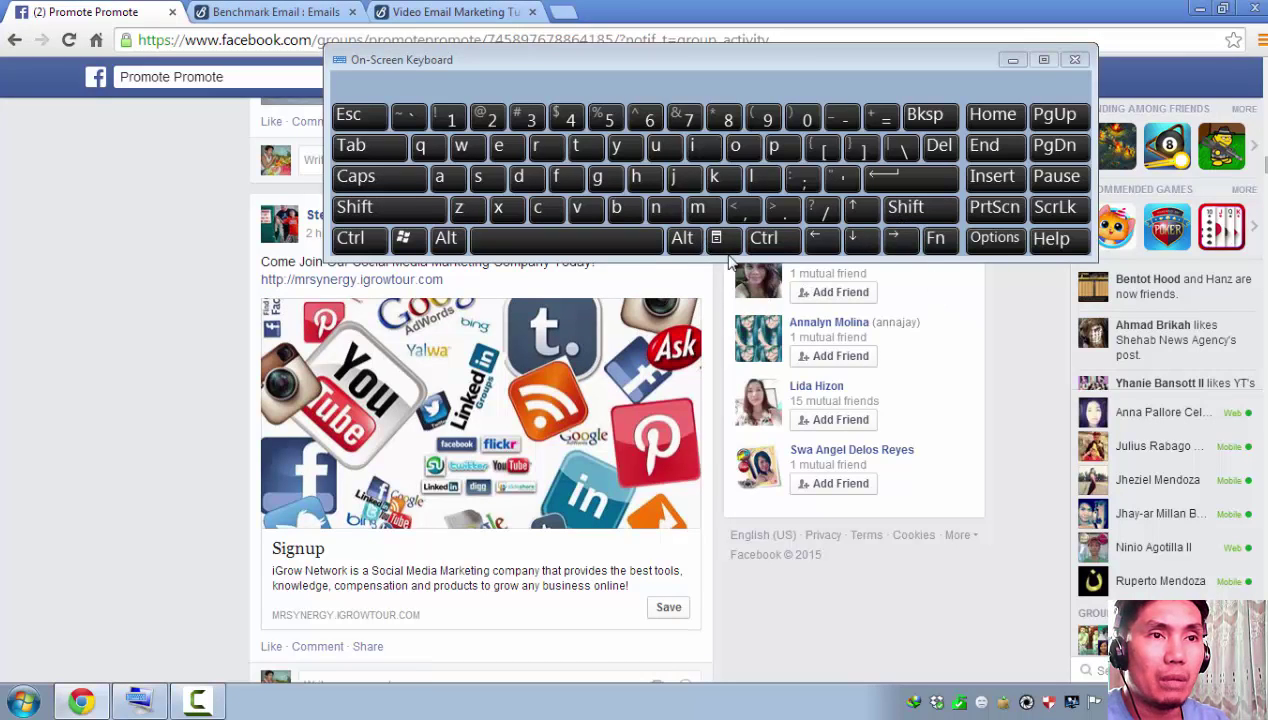
pyautogui.press('ctrl')
pyautogui.click(908, 208)
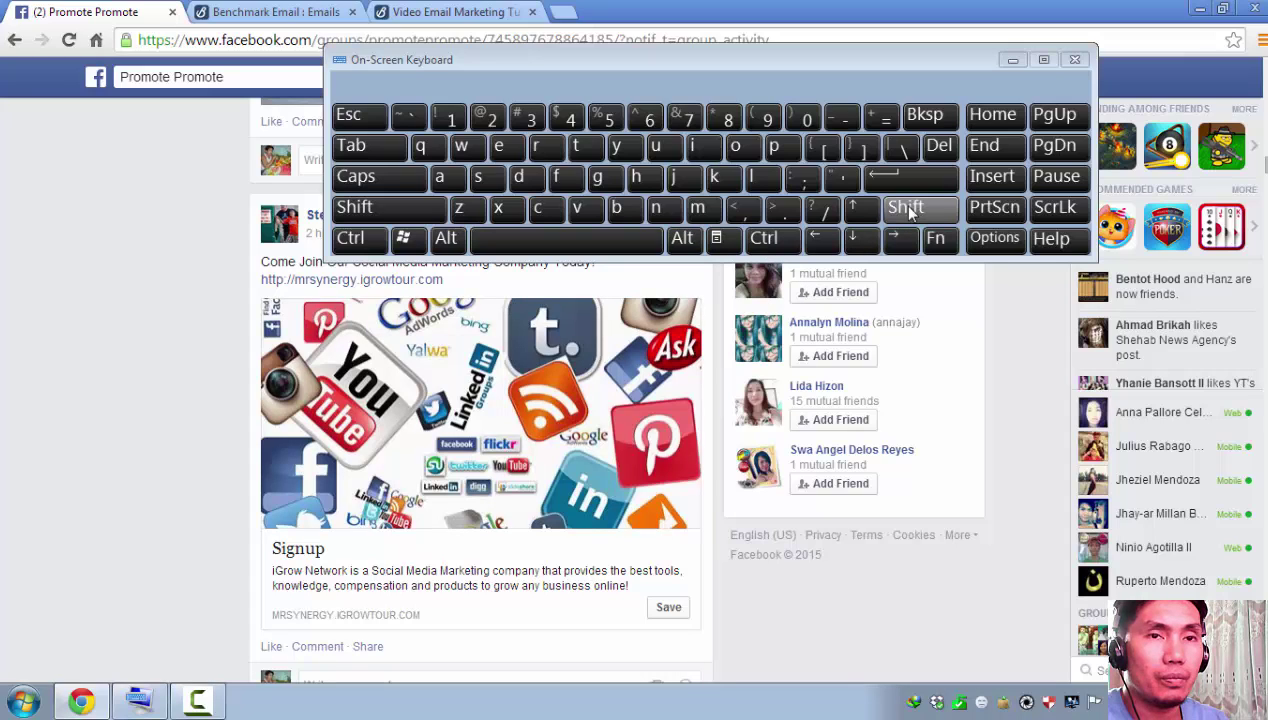
pyautogui.click(993, 210)
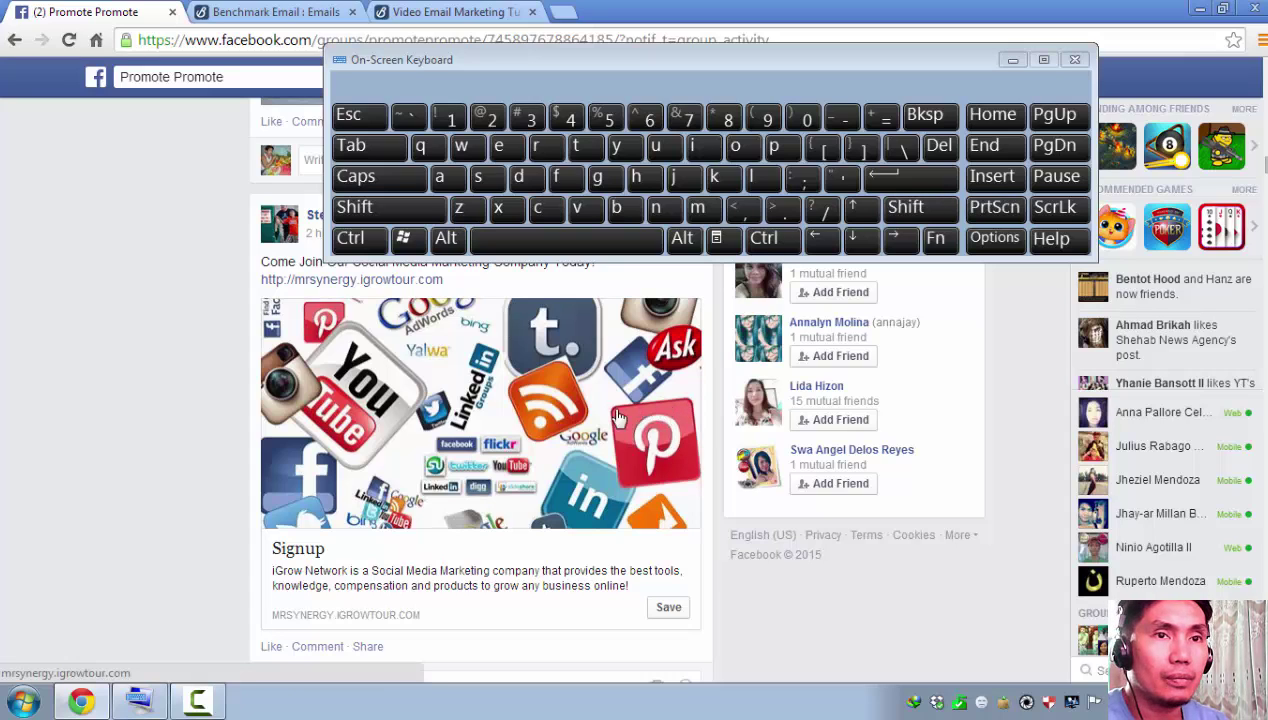
pyautogui.click(380, 242)
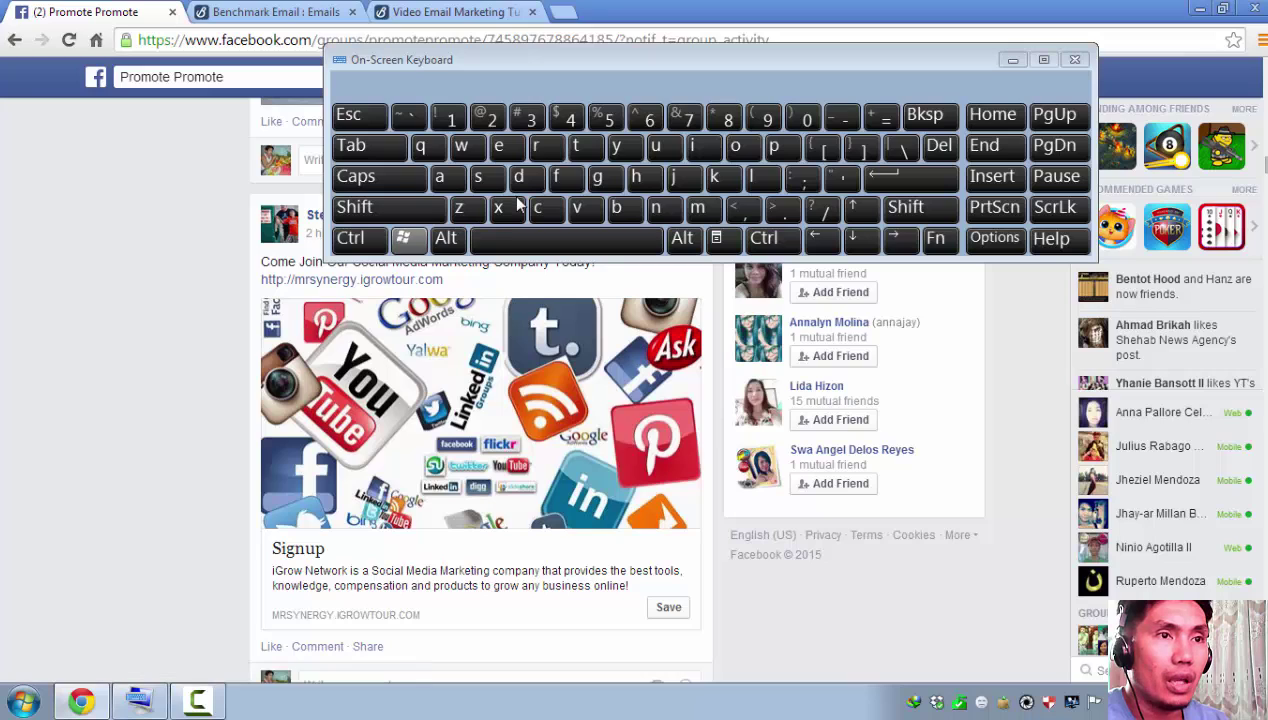
pyautogui.click(500, 209)
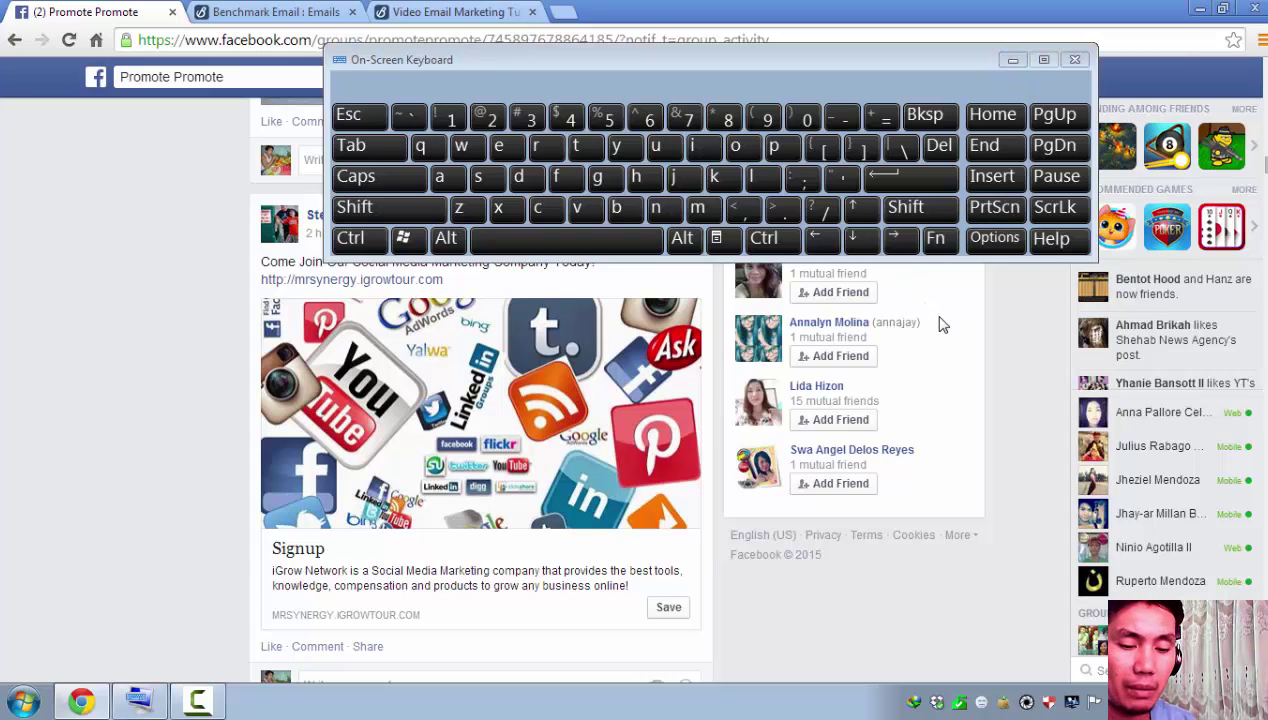
# - Hide the On-Screen Keyboard and capture the full screen showing the social media marketing post to the clipboard
pyautogui.click(1005, 217)
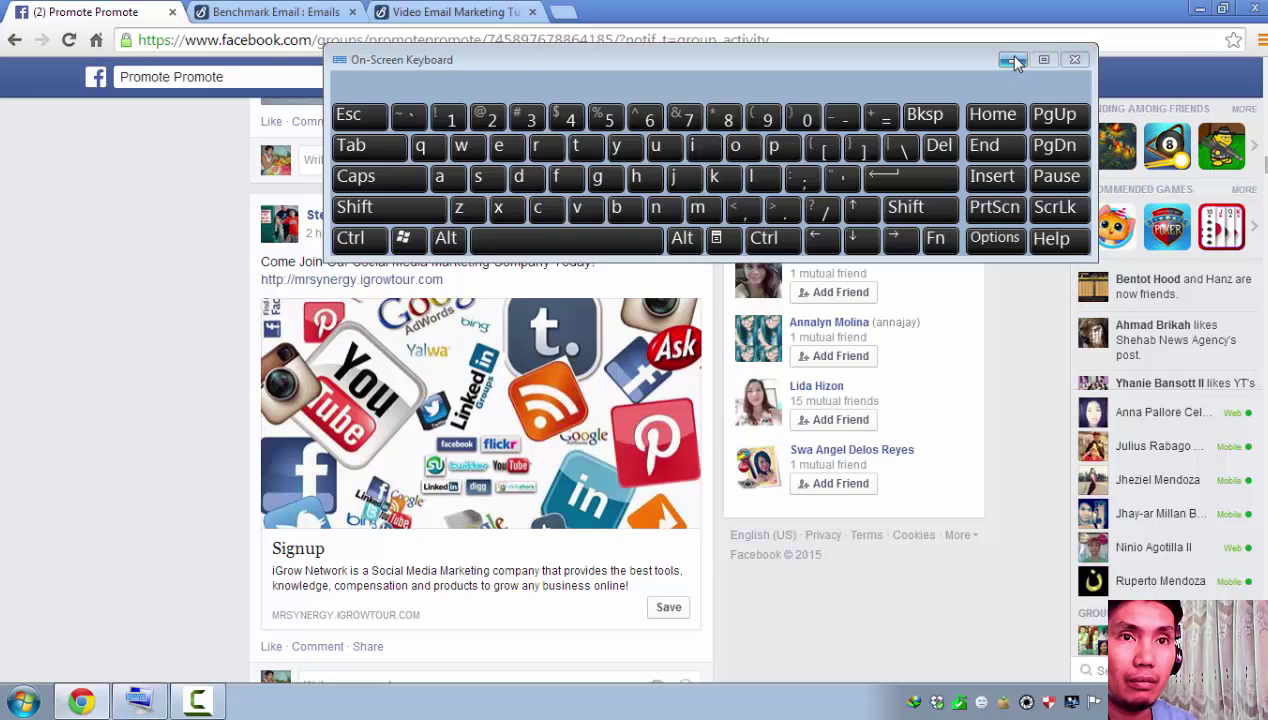
pyautogui.click(1008, 66)
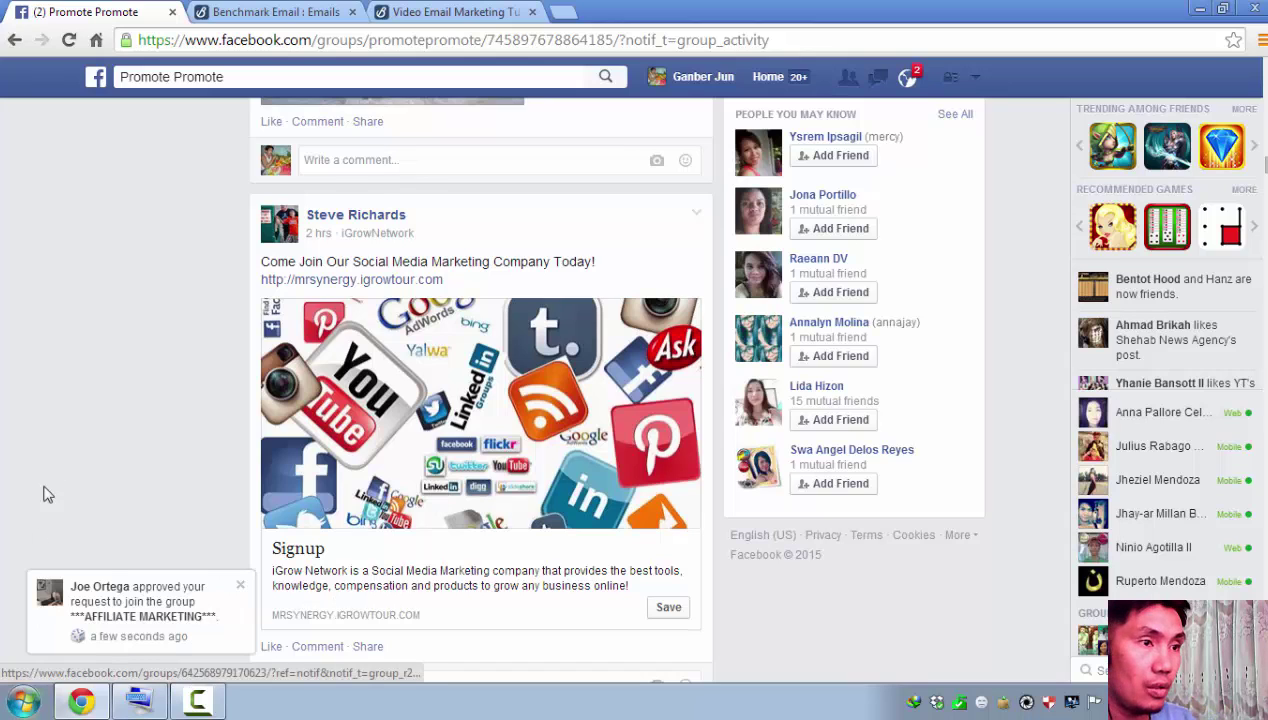
# - Open Paint and paste the captured screen into the blank picture
pyautogui.press('super')
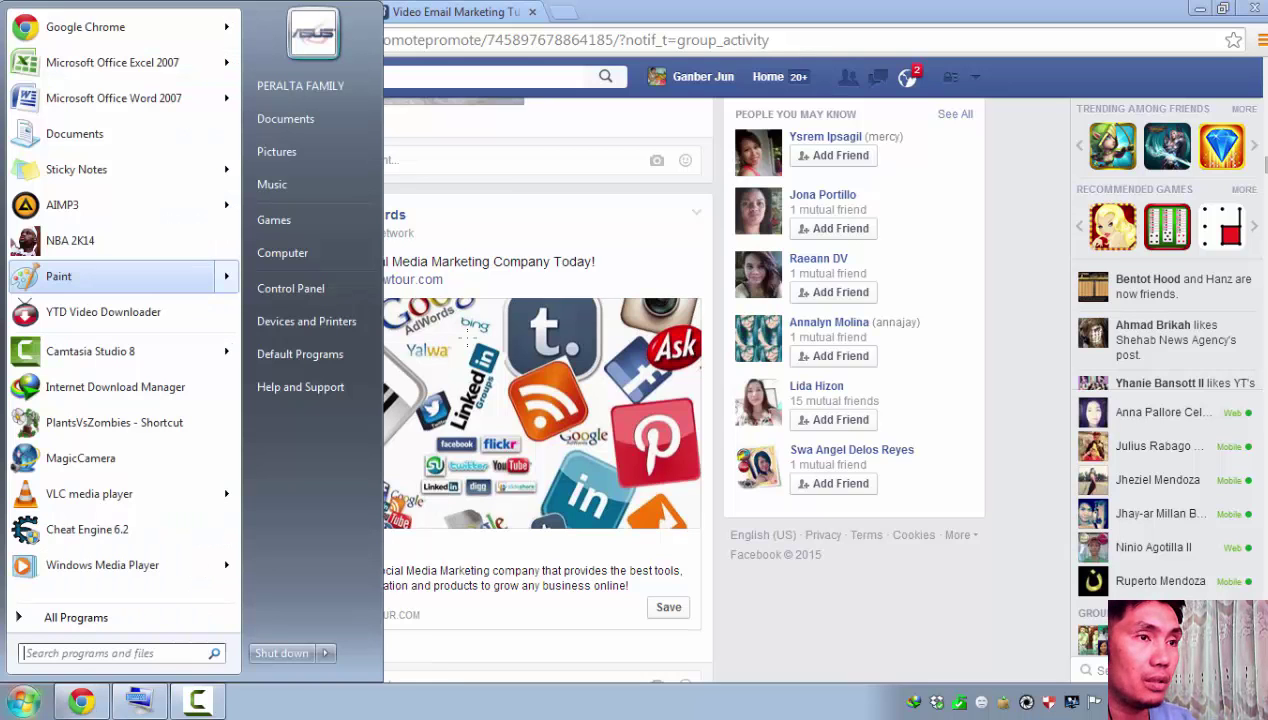
pyautogui.click(58, 274)
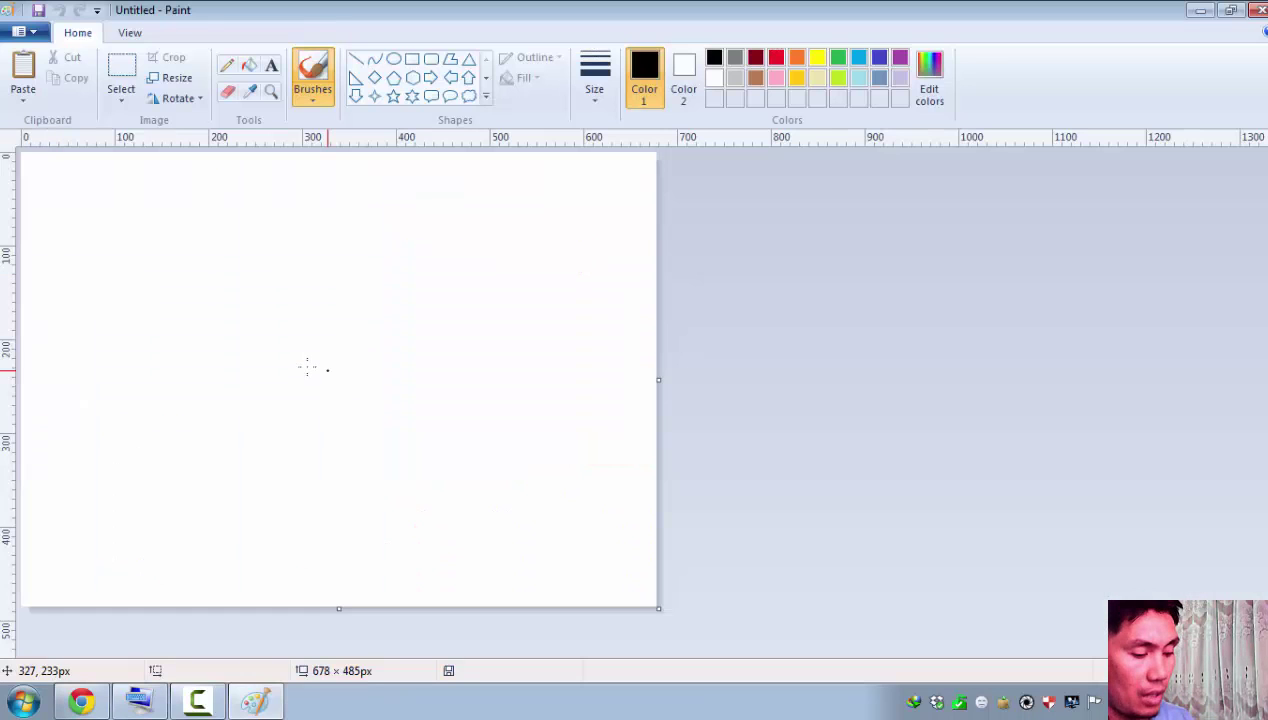
pyautogui.click(320, 366)
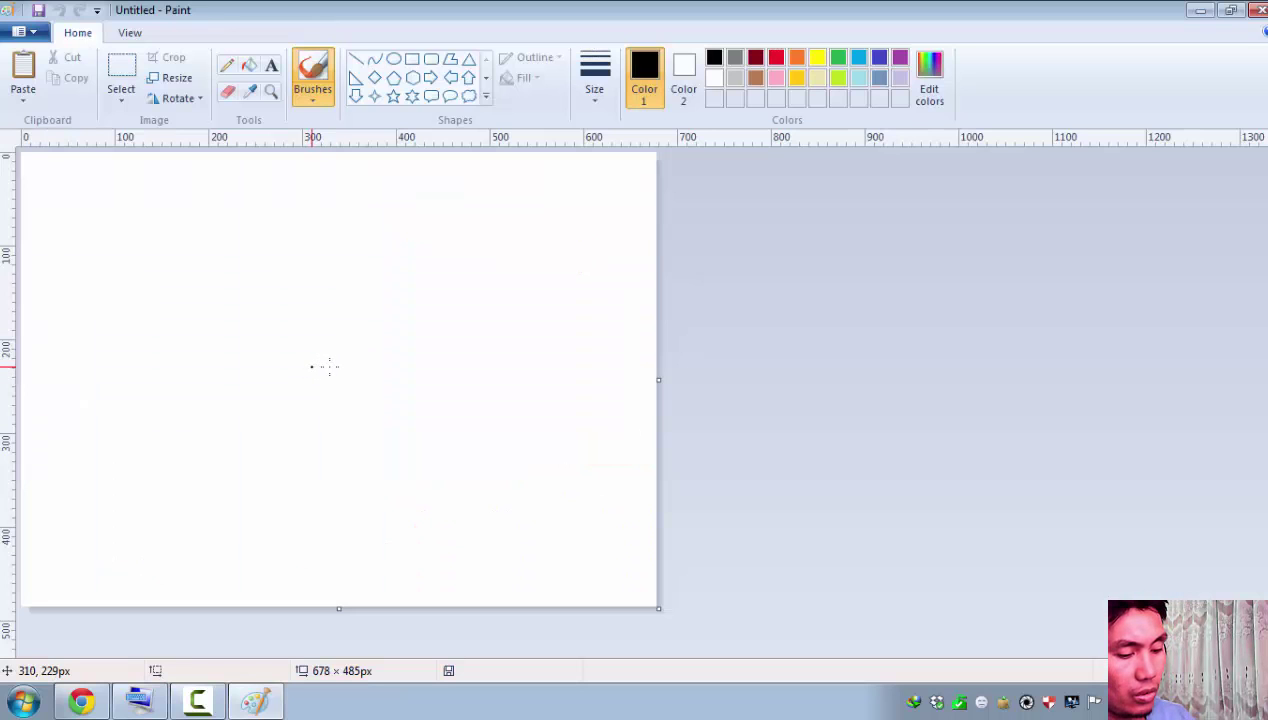
pyautogui.hotkey('ctrl', 'v')
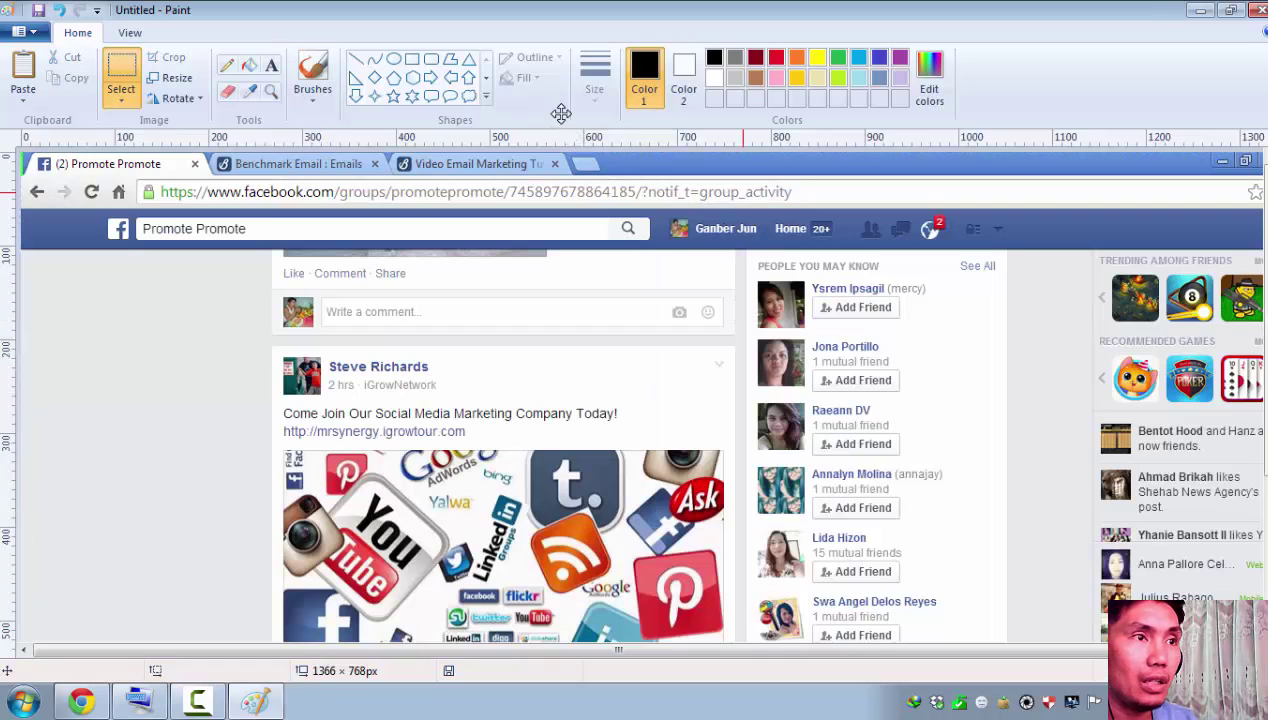
# - Select the social media logos image in the pasted screenshot, about 483 × 259 px, and cut it out
pyautogui.moveTo(560, 112); pyautogui.dragTo(498, 326)
pyautogui.moveTo(495, 215); pyautogui.dragTo(510, 177)
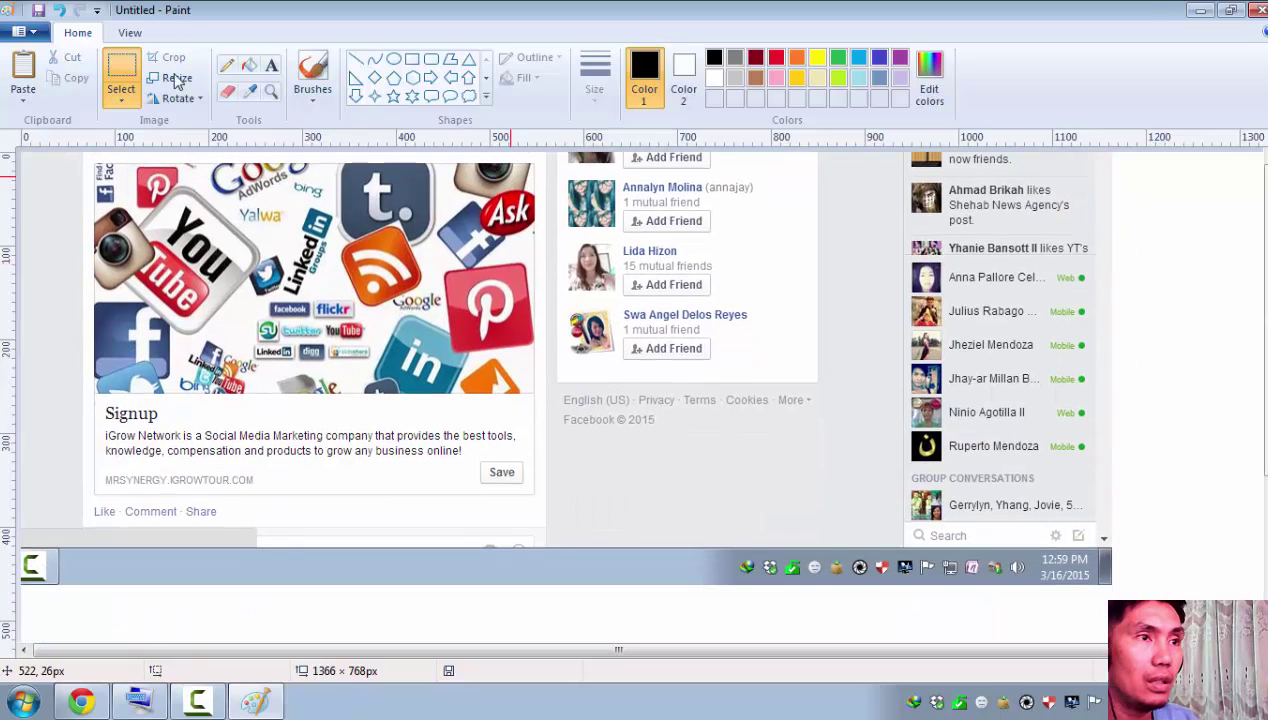
pyautogui.hotkey('ctrl', 'a')
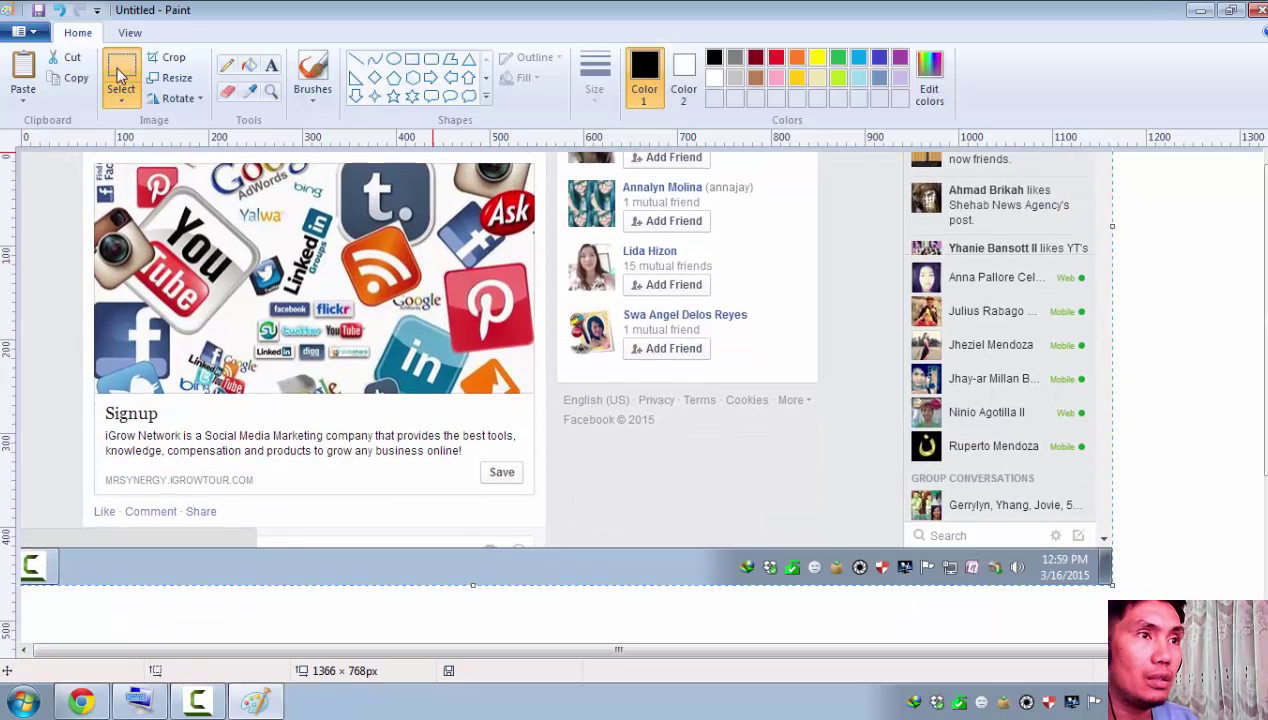
pyautogui.click(86, 156)
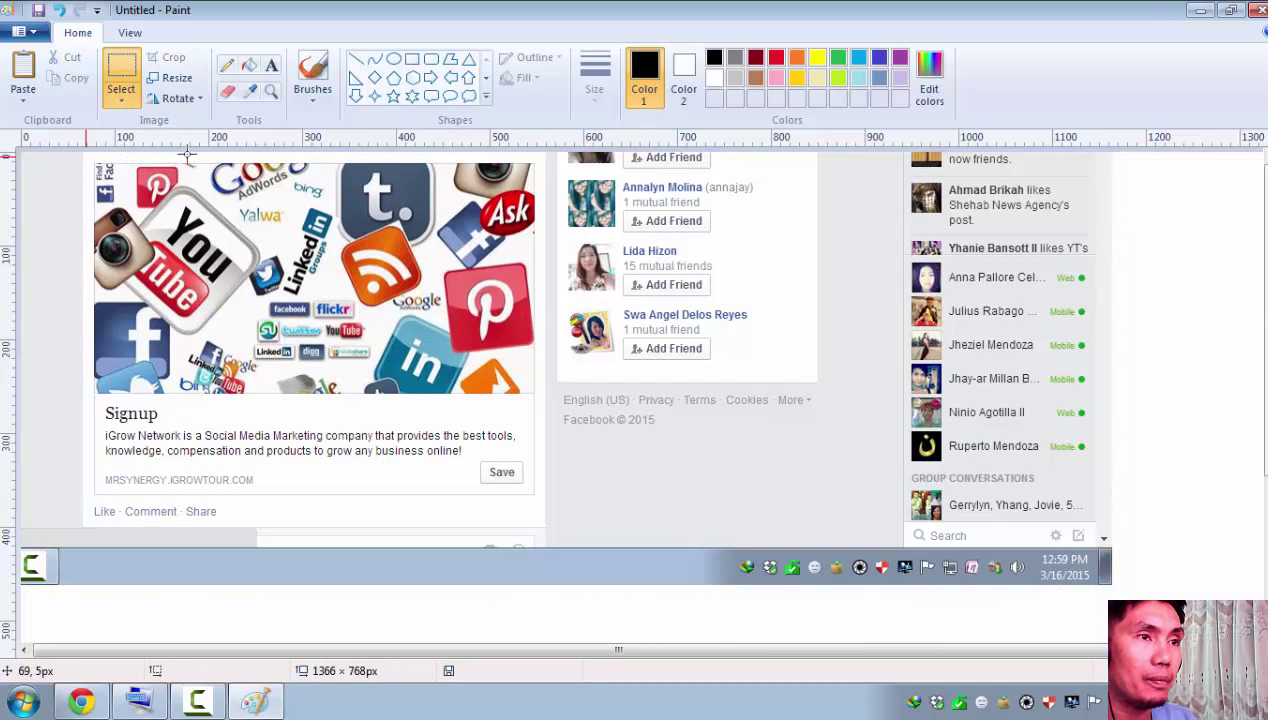
pyautogui.moveTo(348, 143); pyautogui.dragTo(543, 187)
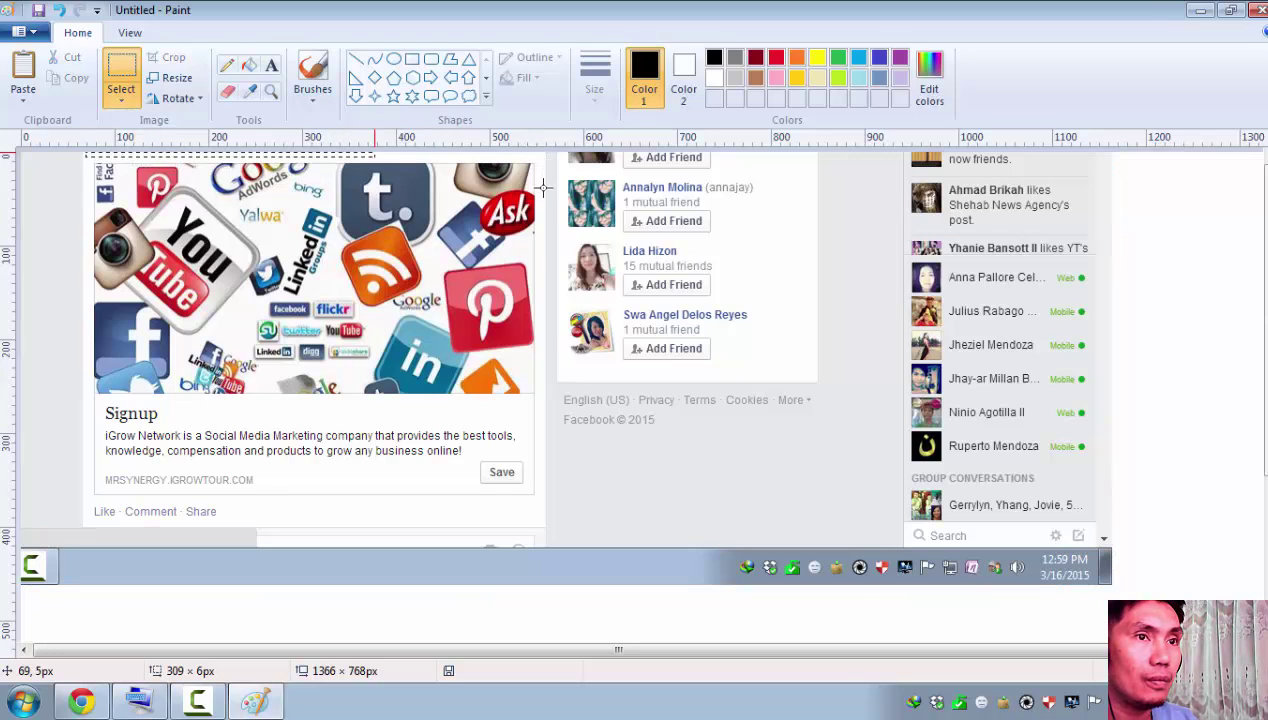
pyautogui.moveTo(536, 238); pyautogui.dragTo(539, 289)
pyautogui.moveTo(541, 350); pyautogui.dragTo(536, 397)
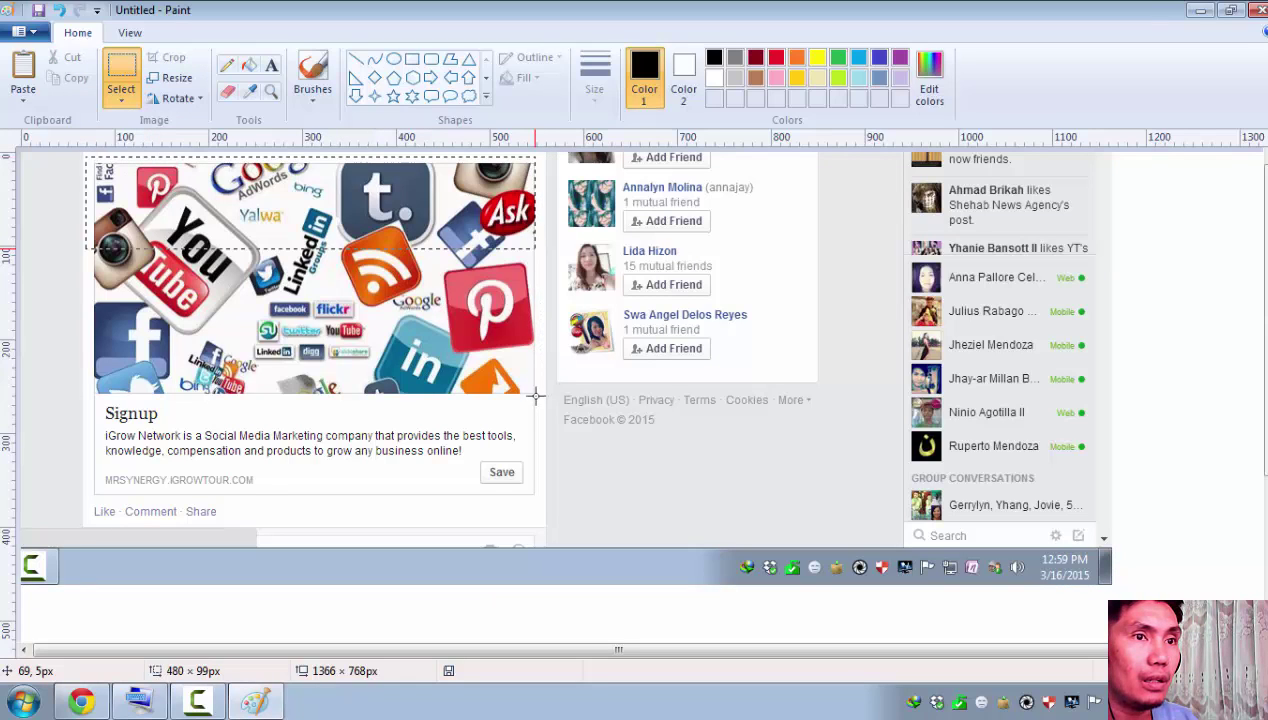
pyautogui.moveTo(535, 248); pyautogui.dragTo(533, 403)
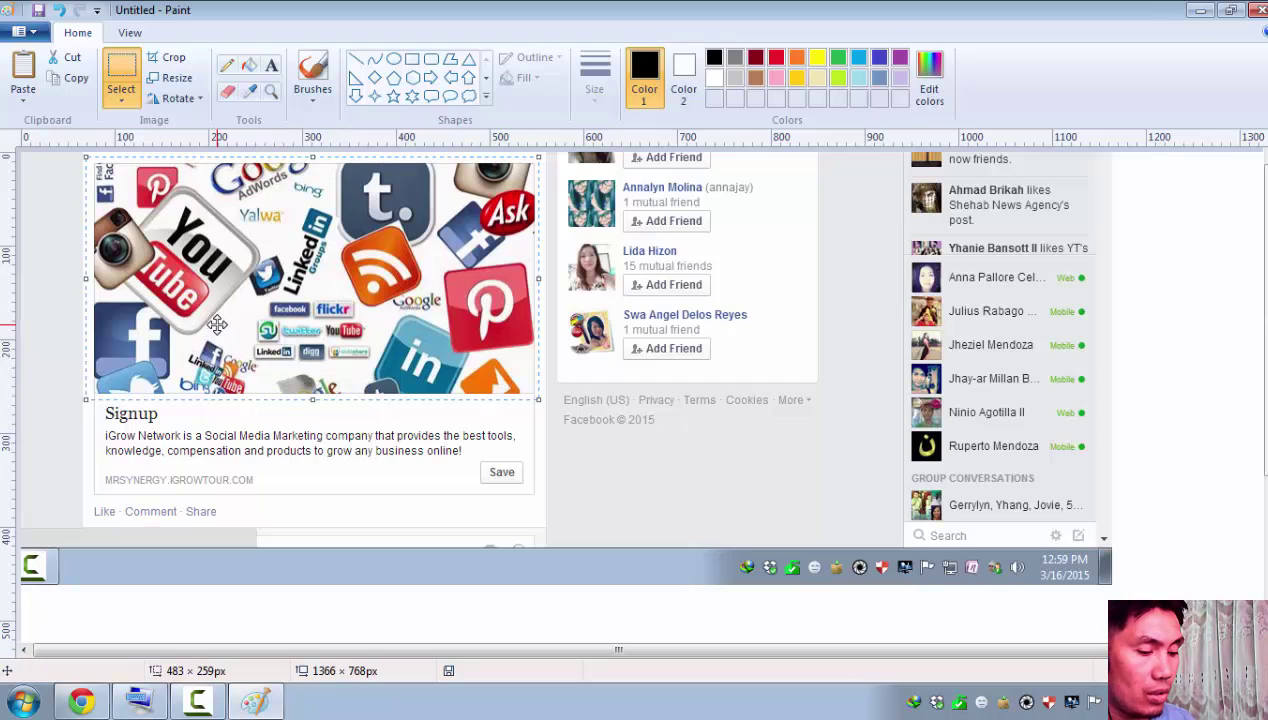
pyautogui.press('Delete')
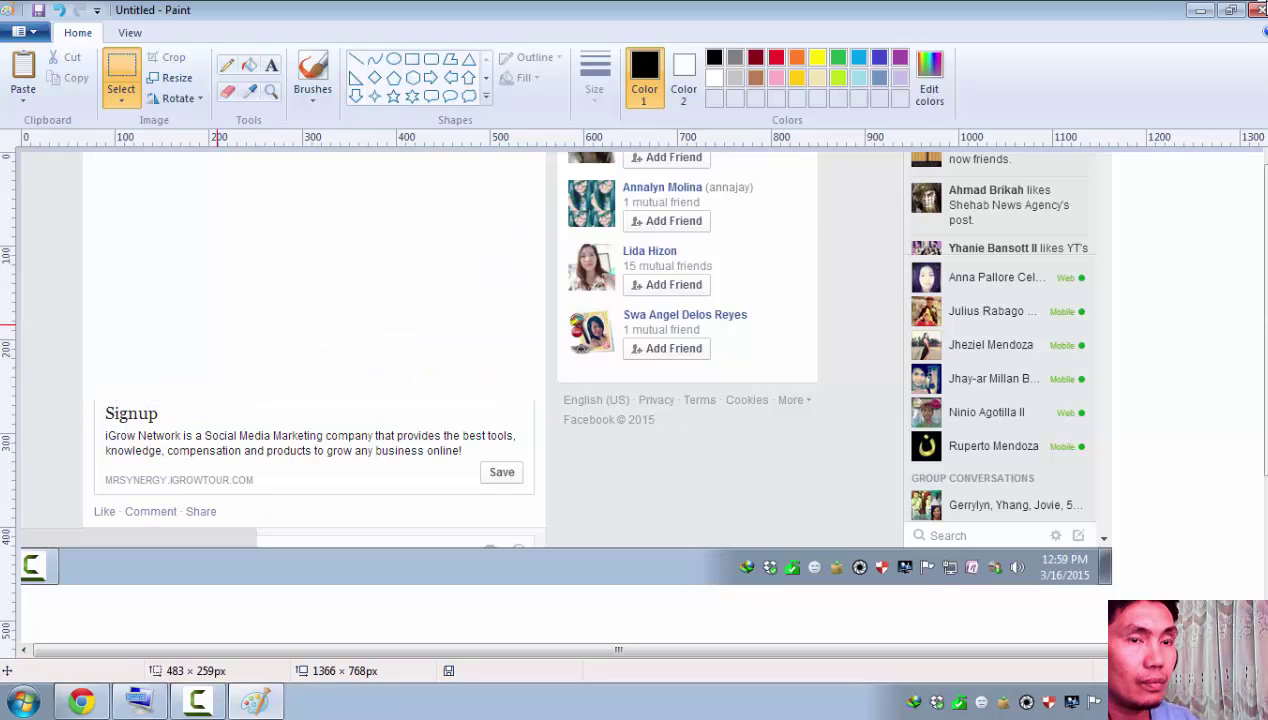
# - Close the leftover screenshot picture without saving it and reopen Paint with a blank picture
pyautogui.click(1256, 7)
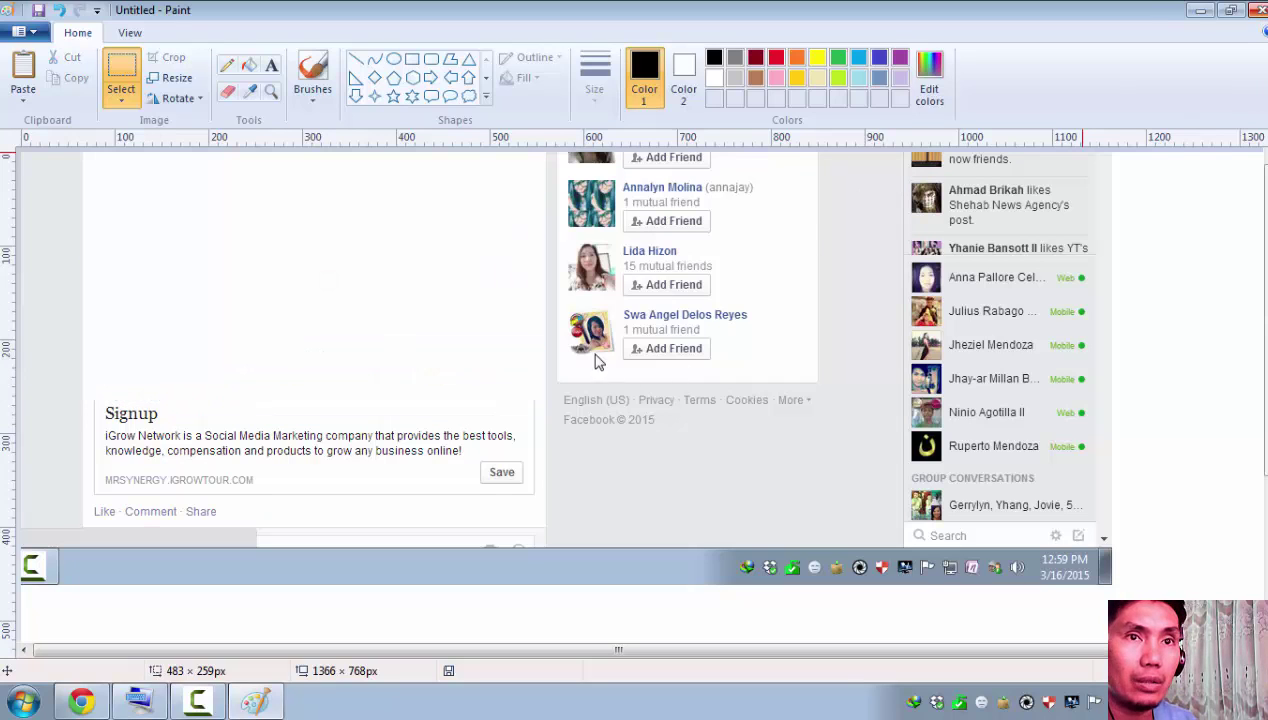
pyautogui.click(675, 353)
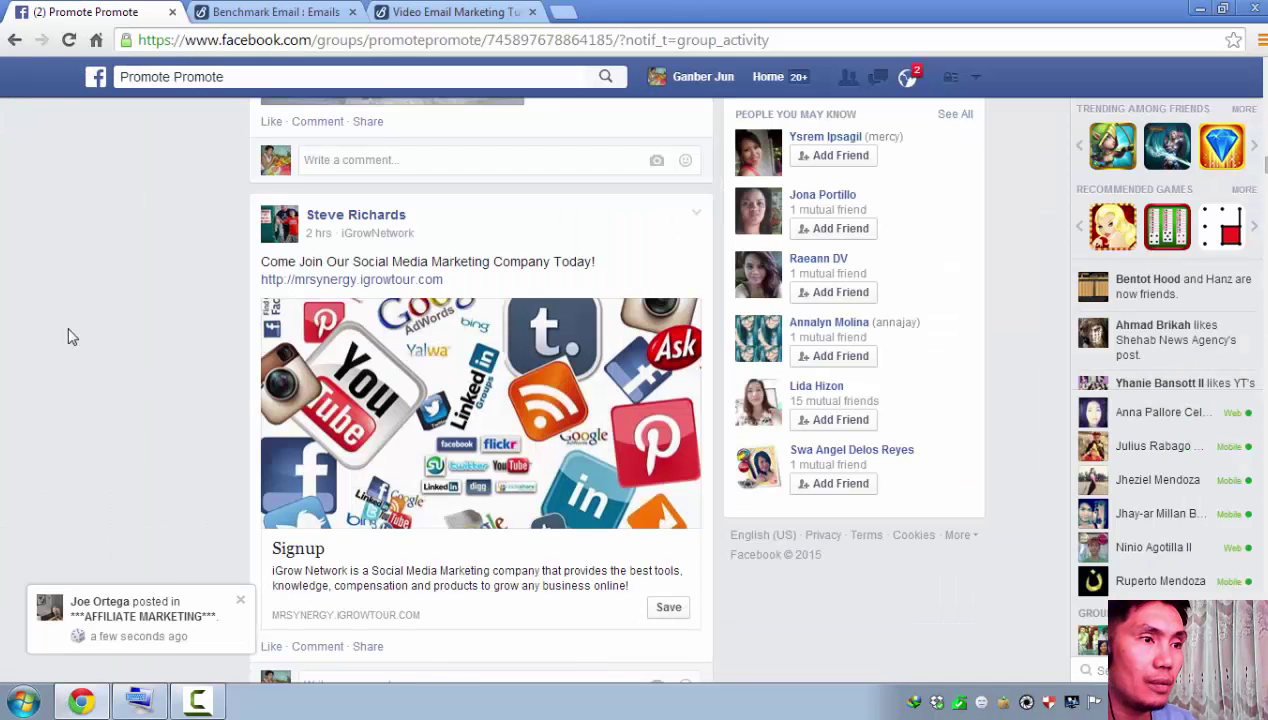
pyautogui.press('super')
pyautogui.press('Up')
pyautogui.press('Up')
pyautogui.press('Up')
pyautogui.press('Up')
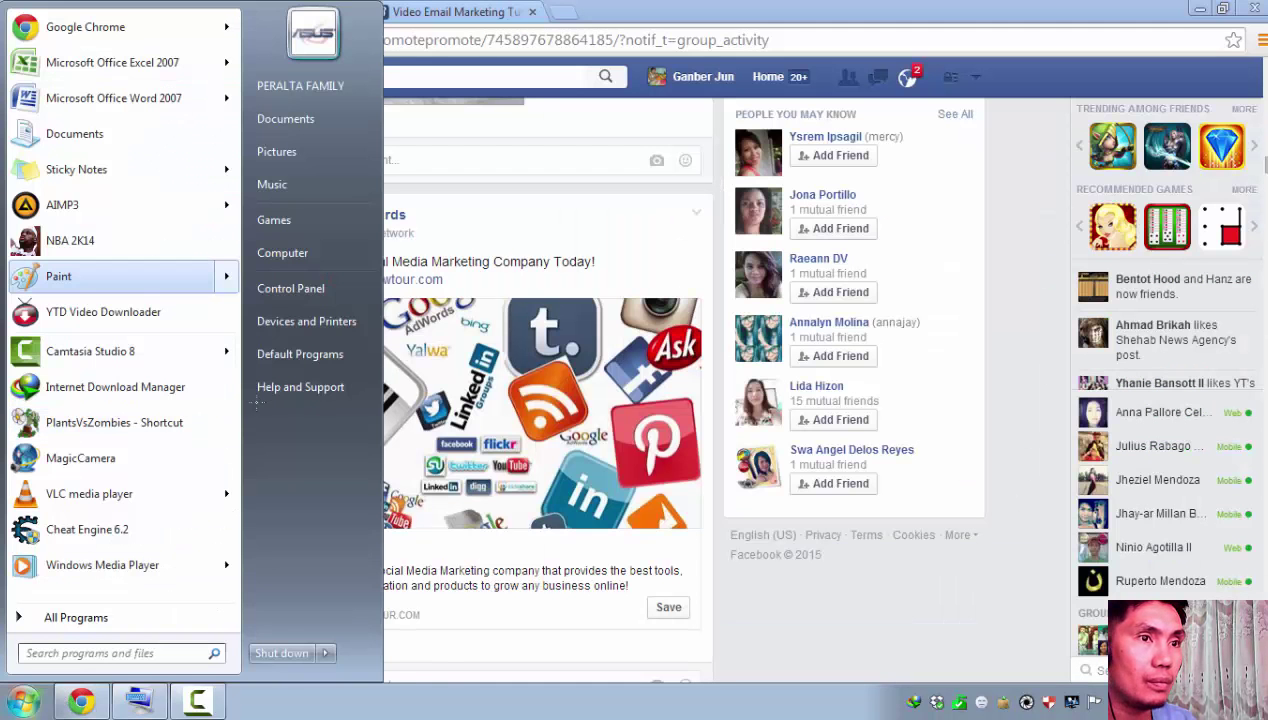
pyautogui.press('Return')
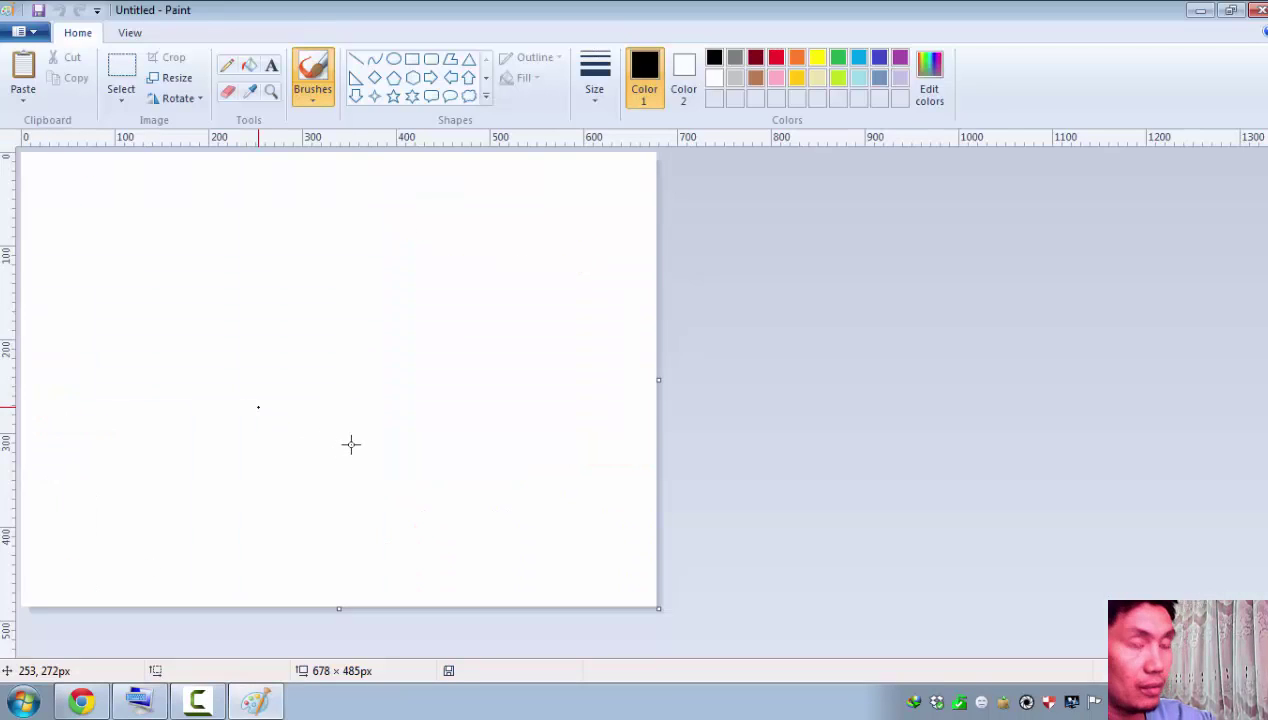
# - Paste the cut logos image into the blank picture and move it to the middle of the canvas
pyautogui.hotkey('ctrl', 'v')
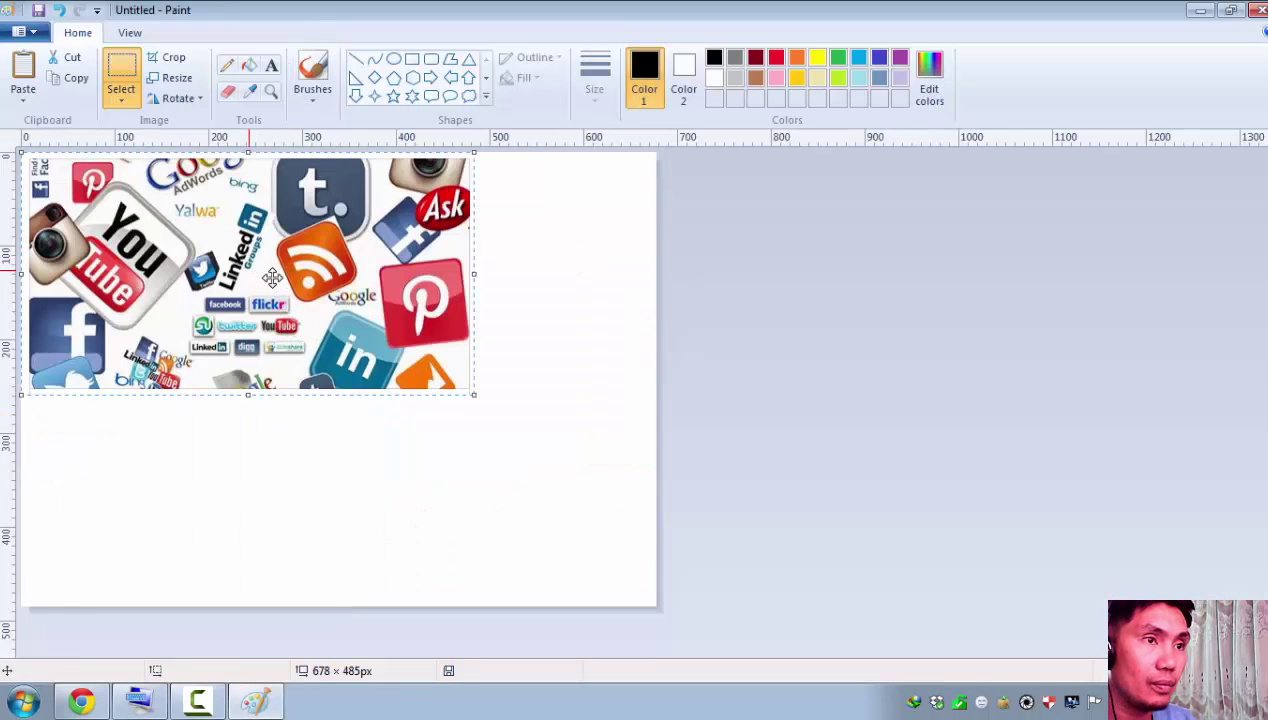
pyautogui.moveTo(250, 265); pyautogui.dragTo(333, 359)
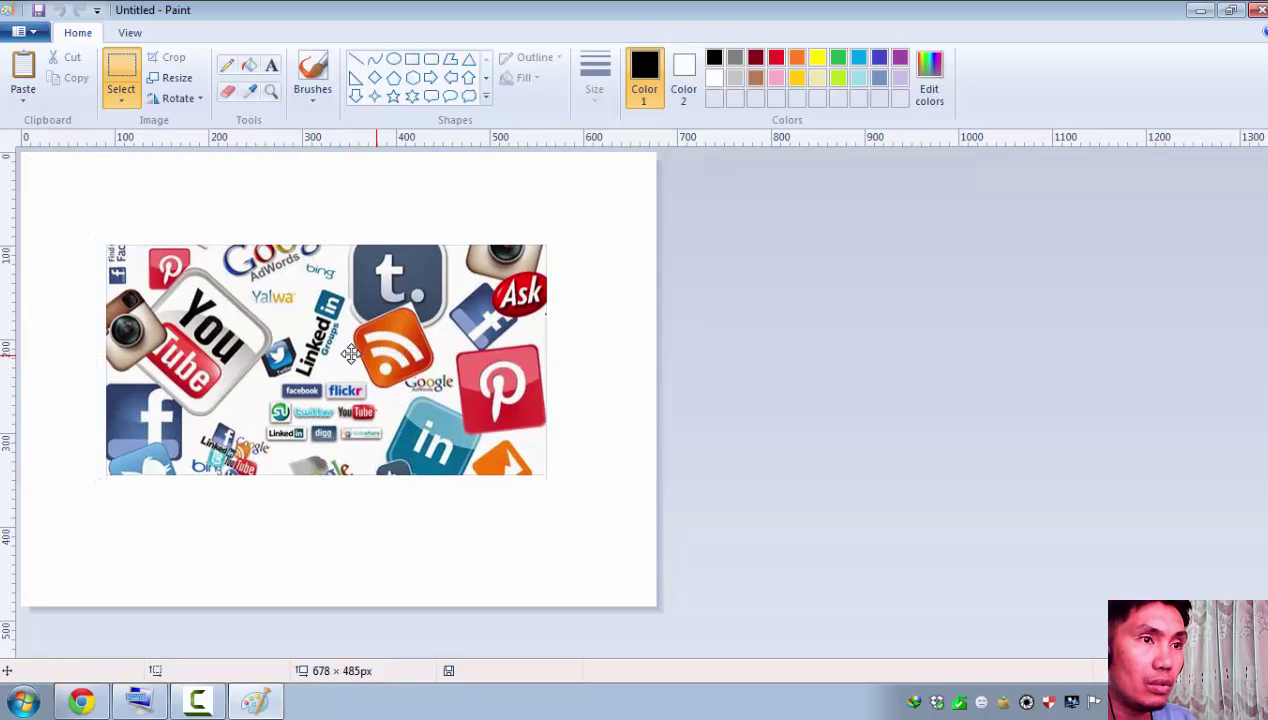
pyautogui.moveTo(342, 364)
pyautogui.mouseDown()
pyautogui.moveTo(369, 358)
pyautogui.moveTo(335, 345)
pyautogui.mouseUp()
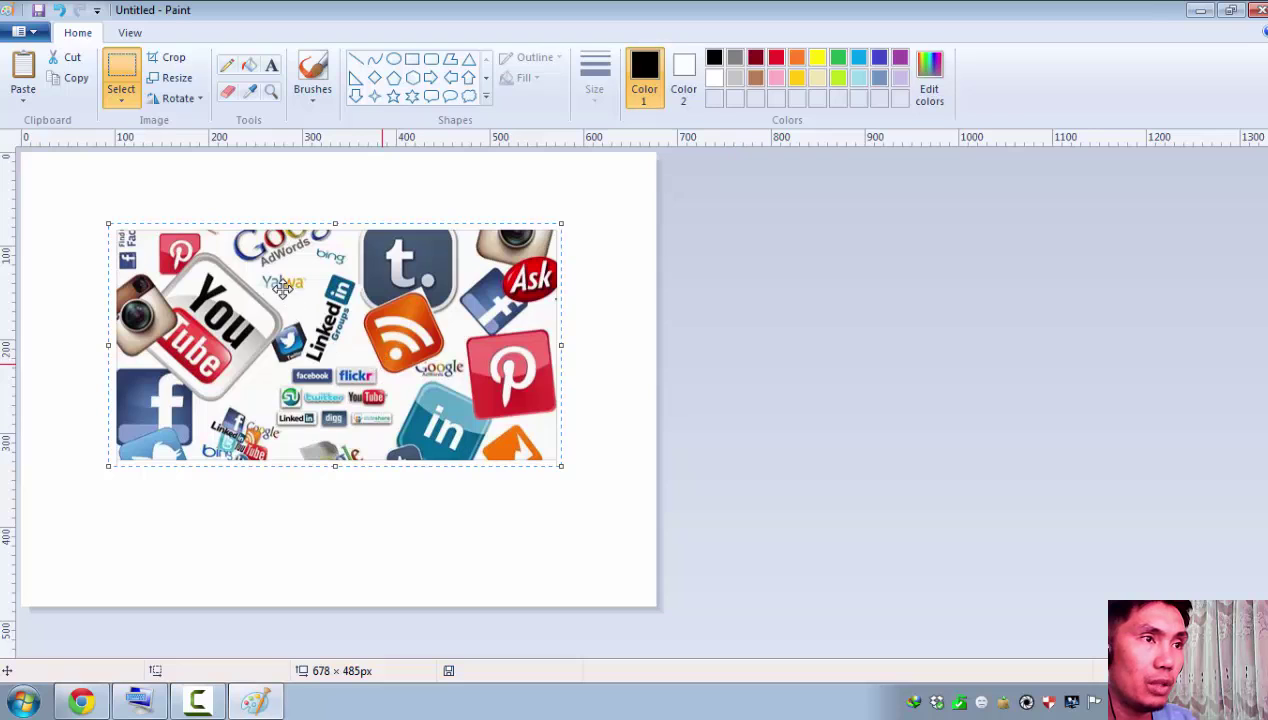
# - Try moving the logos image to the canvas's upper-left corner and undo that move
pyautogui.moveTo(382, 364); pyautogui.dragTo(285, 291)
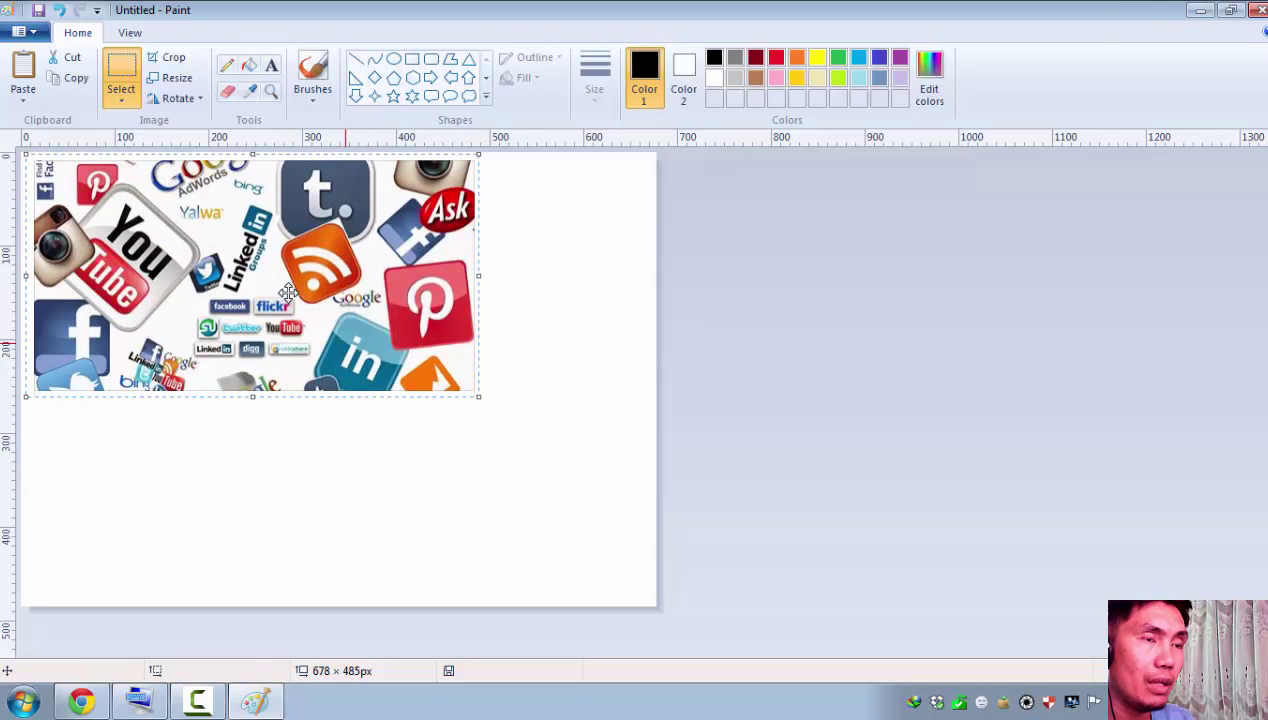
pyautogui.hotkey('ctrl', 'z')
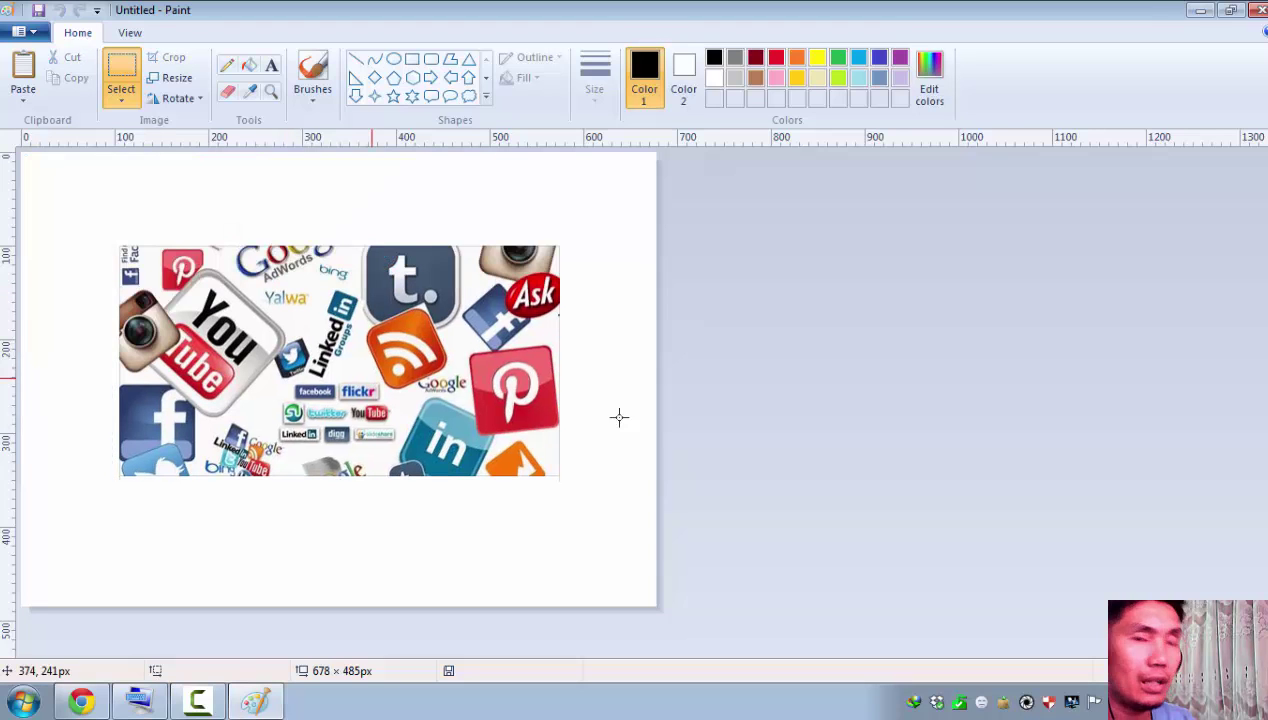
pyautogui.hotkey('ctrl', 'y')
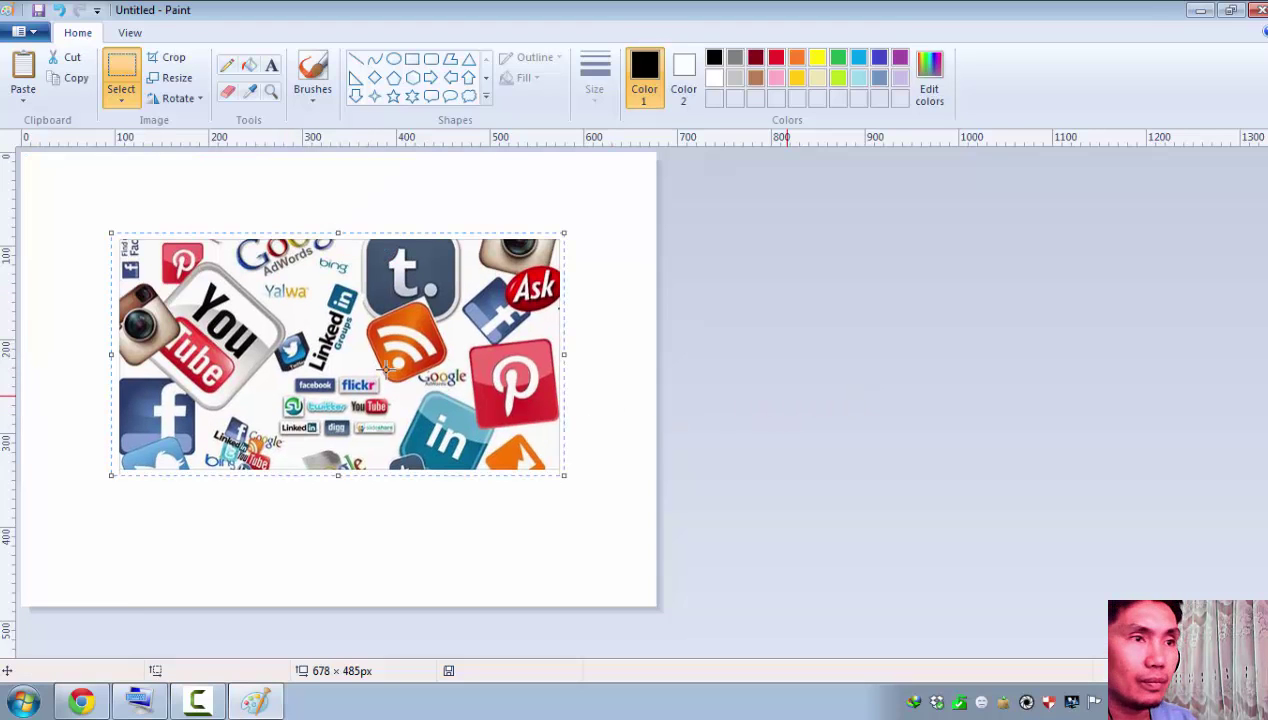
pyautogui.click(804, 379)
pyautogui.moveTo(446, 393); pyautogui.dragTo(460, 384)
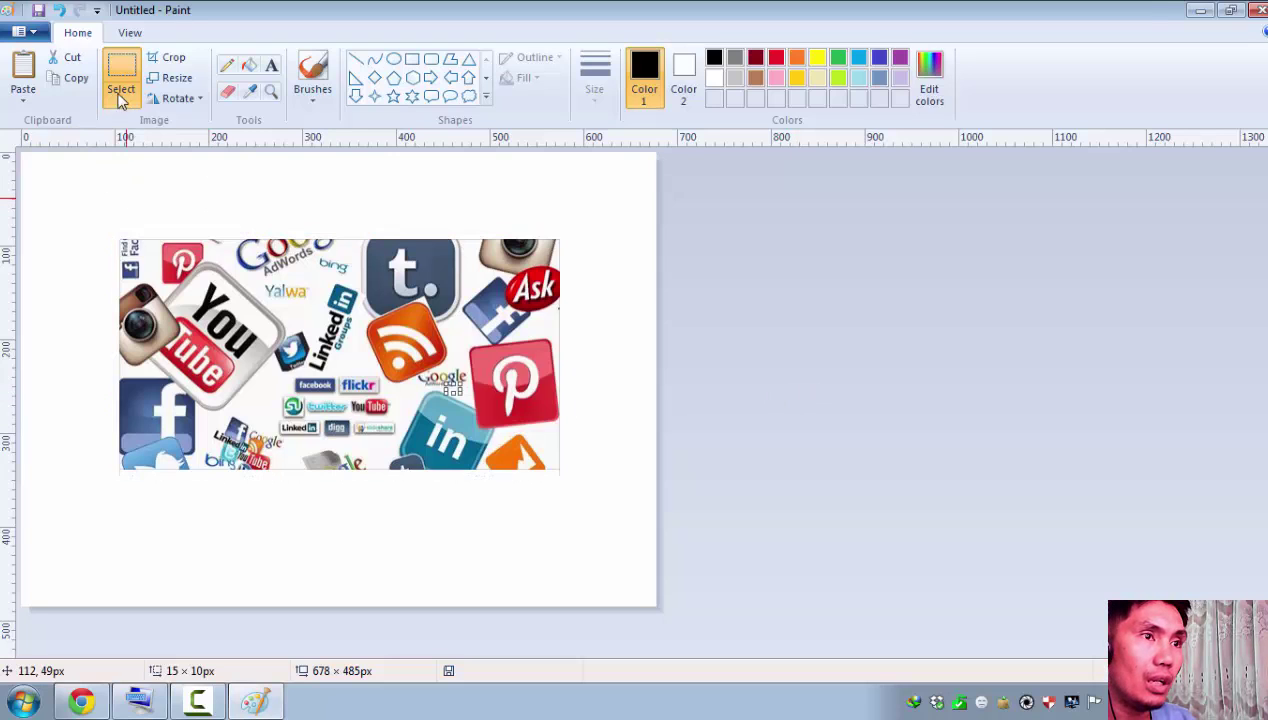
# - Select the logos image tightly along its edges, about 477 × 256 px, and cut it out
pyautogui.click(122, 229)
pyautogui.moveTo(452, 204); pyautogui.dragTo(589, 460)
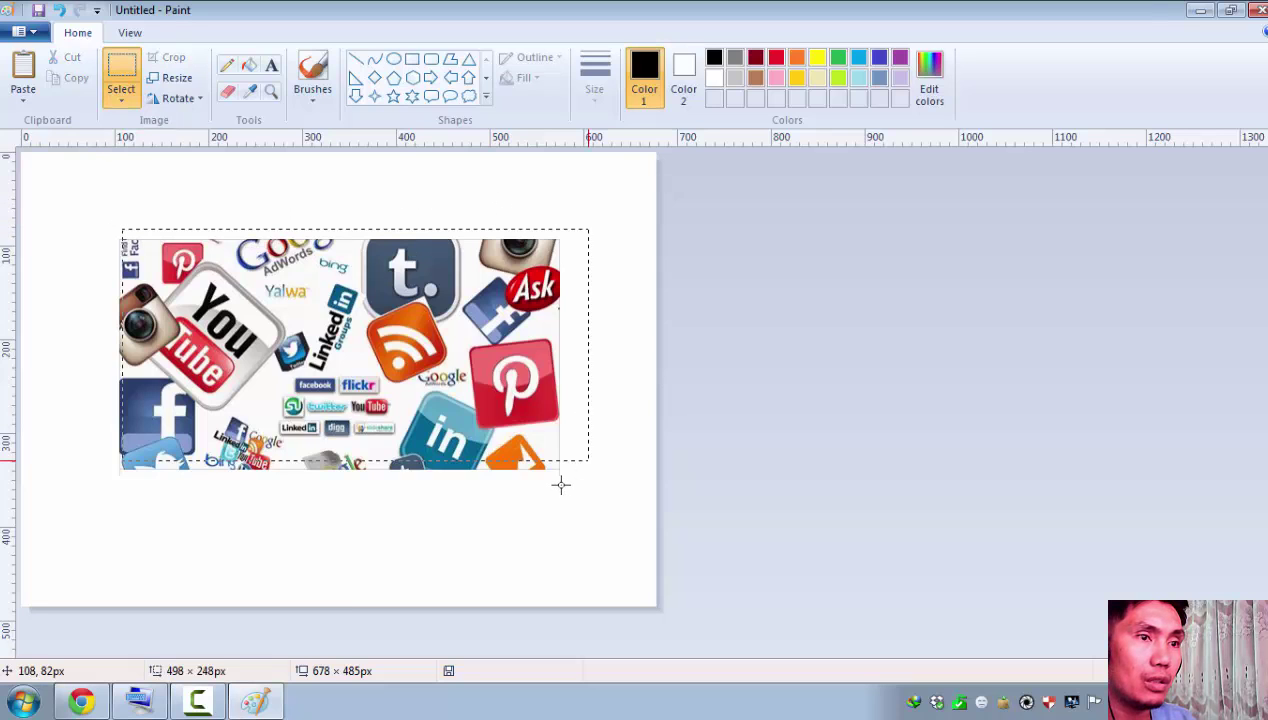
pyautogui.moveTo(515, 229); pyautogui.dragTo(122, 228)
pyautogui.click(116, 230)
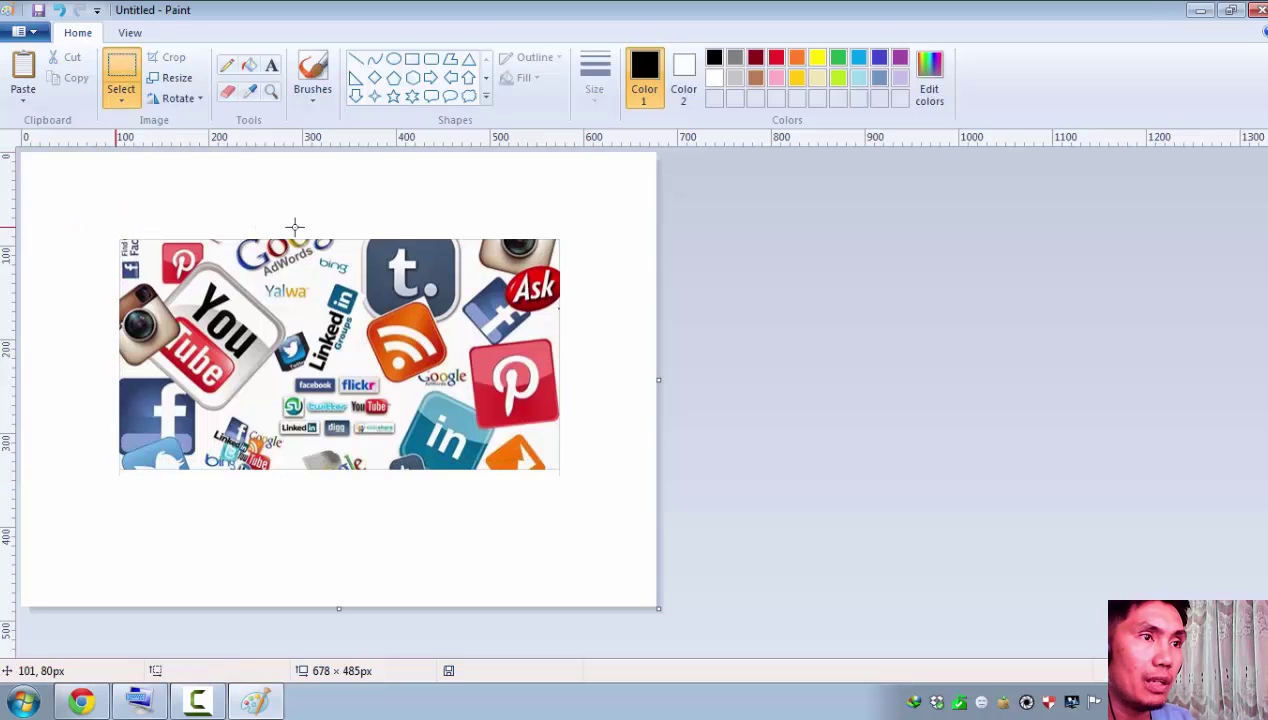
pyautogui.moveTo(545, 481)
pyautogui.mouseDown()
pyautogui.moveTo(566, 482)
pyautogui.moveTo(563, 468)
pyautogui.mouseUp()
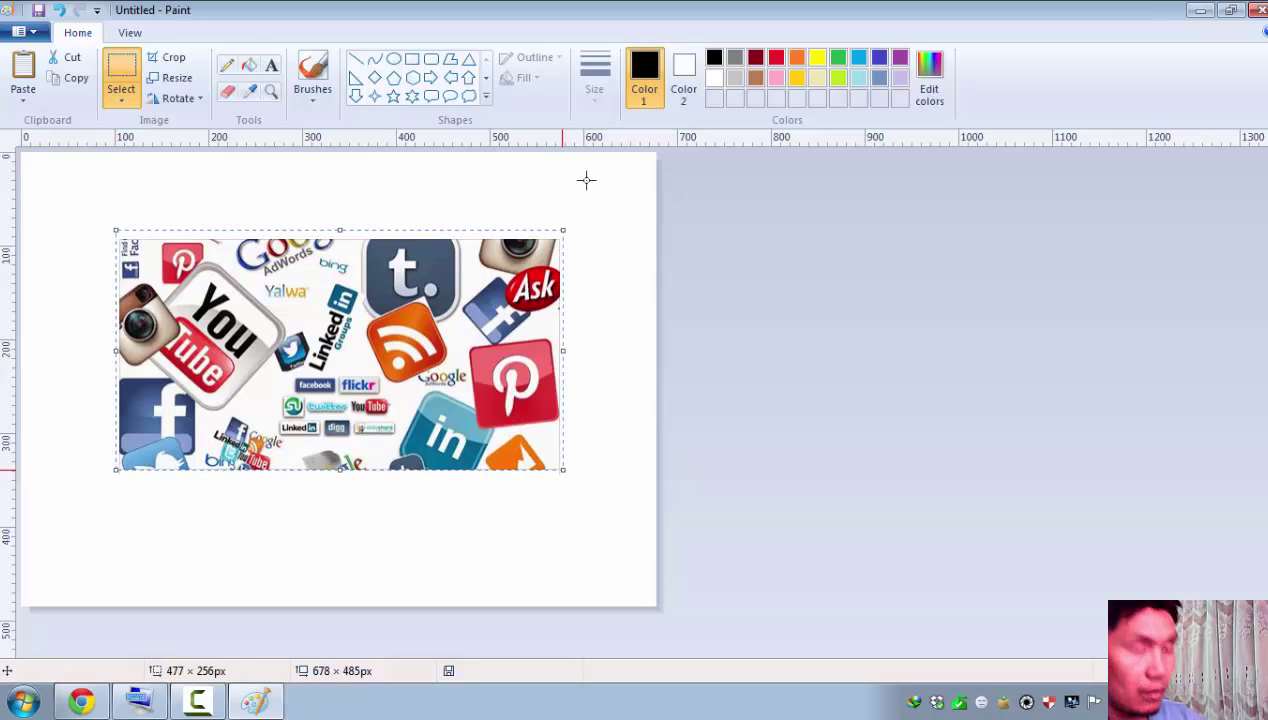
pyautogui.press('Delete')
# - Discard the emptied picture without saving and open Paint again with a new blank canvas
pyautogui.click(1262, 10)
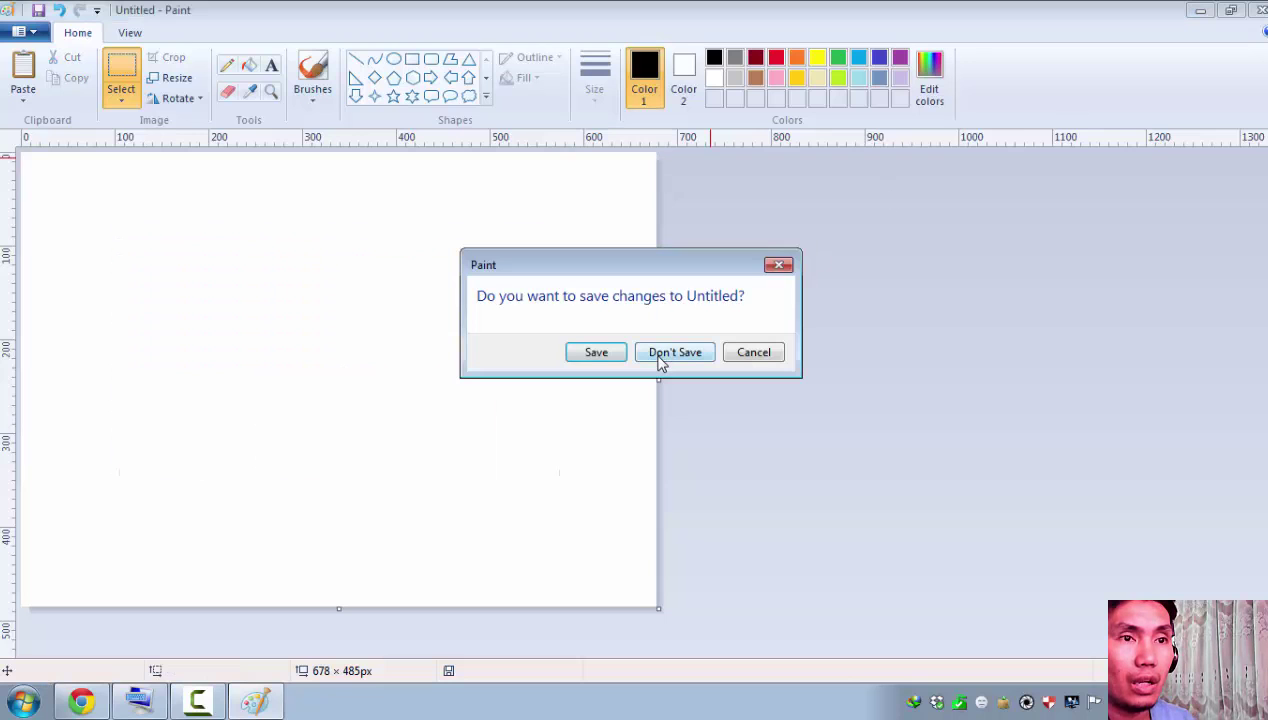
pyautogui.click(659, 357)
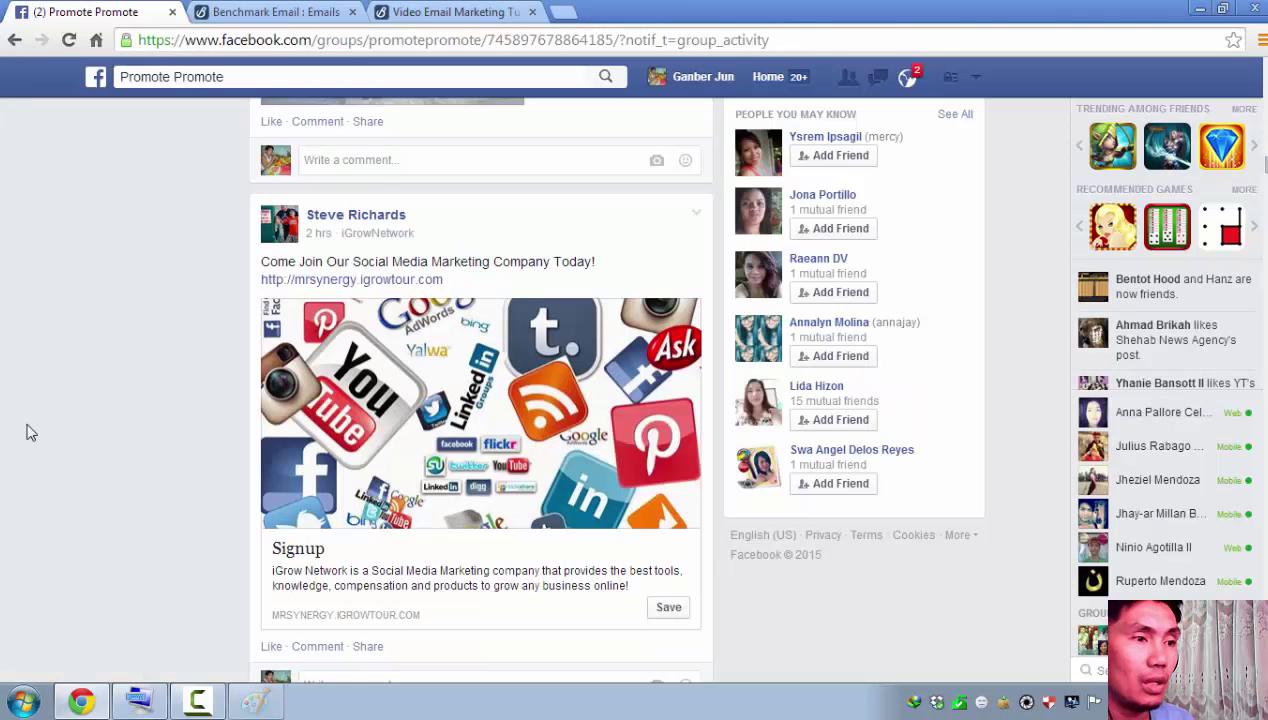
pyautogui.press('super')
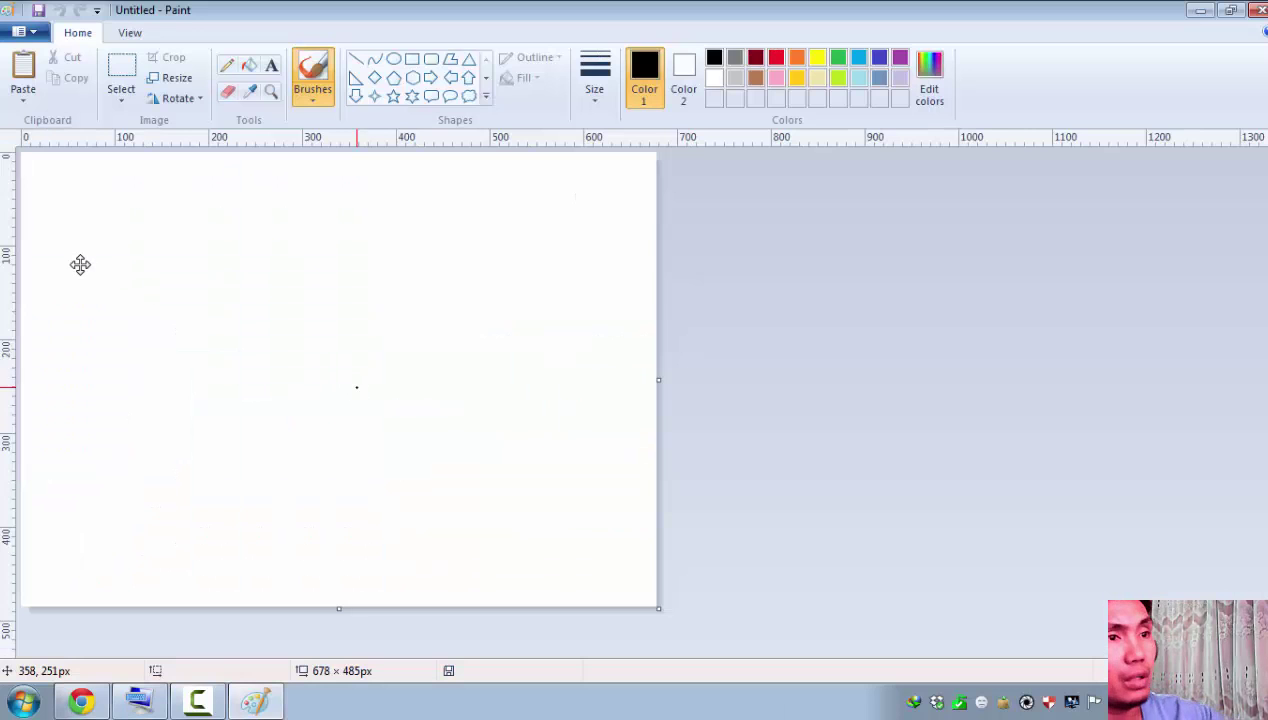
# - Paste the trimmed logos image and shrink the canvas to fit it, about 475 × 257 px
pyautogui.hotkey('ctrl', 'v')
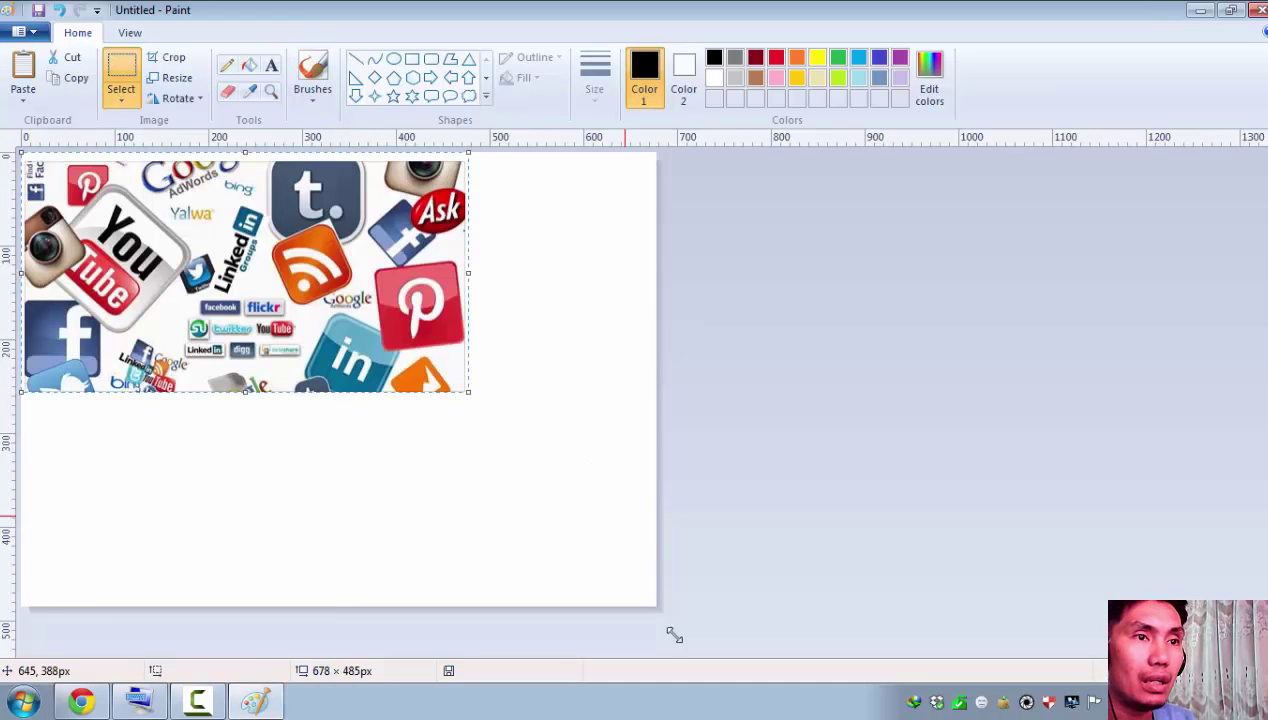
pyautogui.click(659, 608)
pyautogui.moveTo(651, 600); pyautogui.dragTo(483, 400)
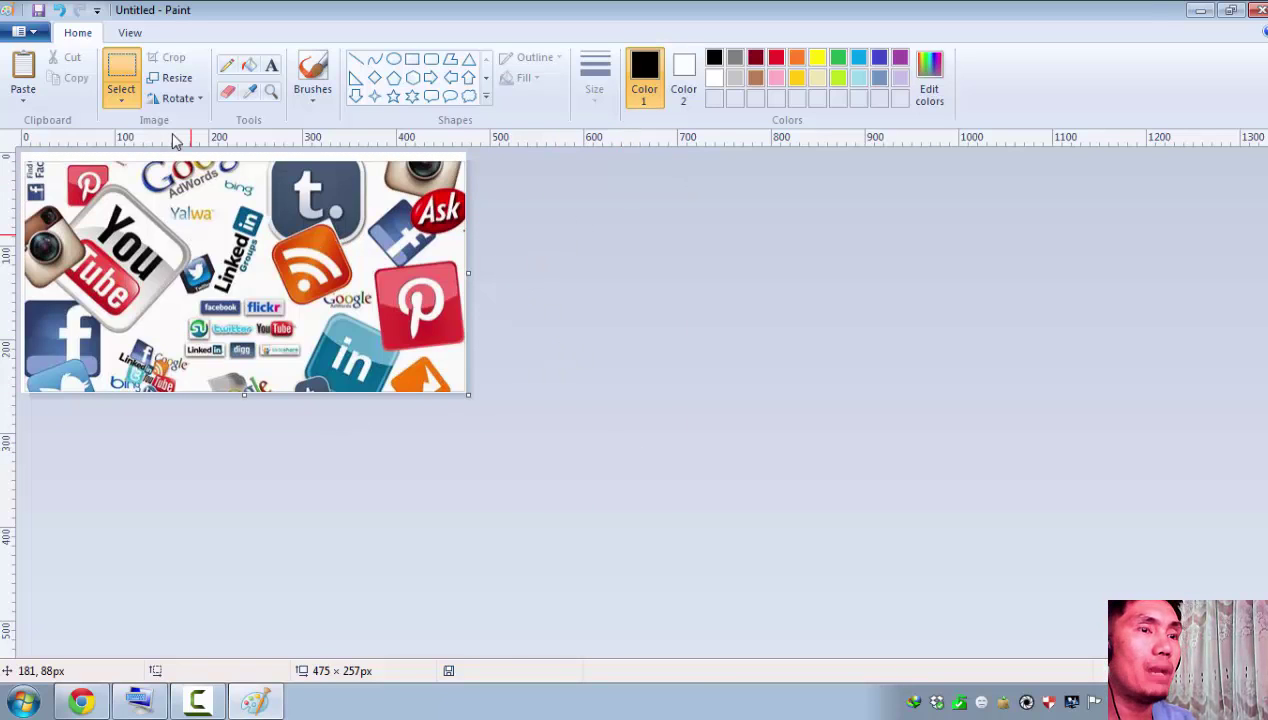
# - Resize the picture to 700 pixels horizontally and 500 pixels vertically, without maintaining the aspect ratio
pyautogui.click(170, 82)
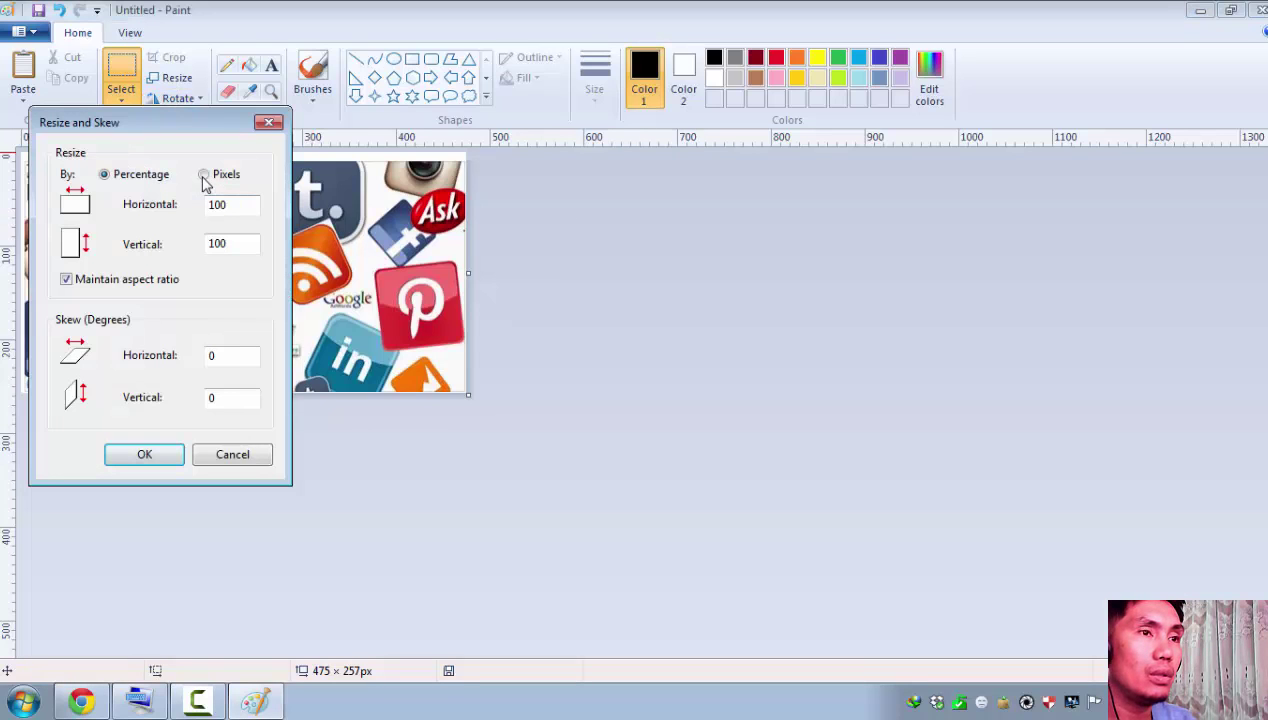
pyautogui.click(67, 280)
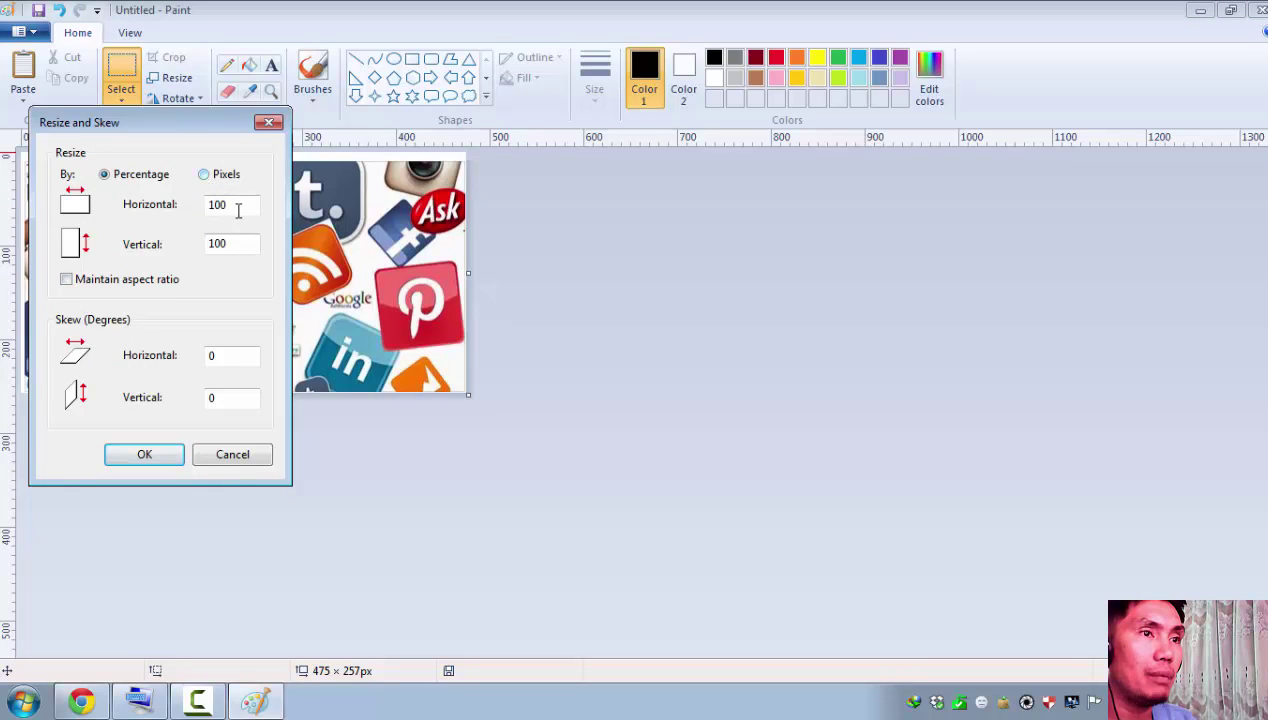
pyautogui.click(204, 175)
pyautogui.press('Tab')
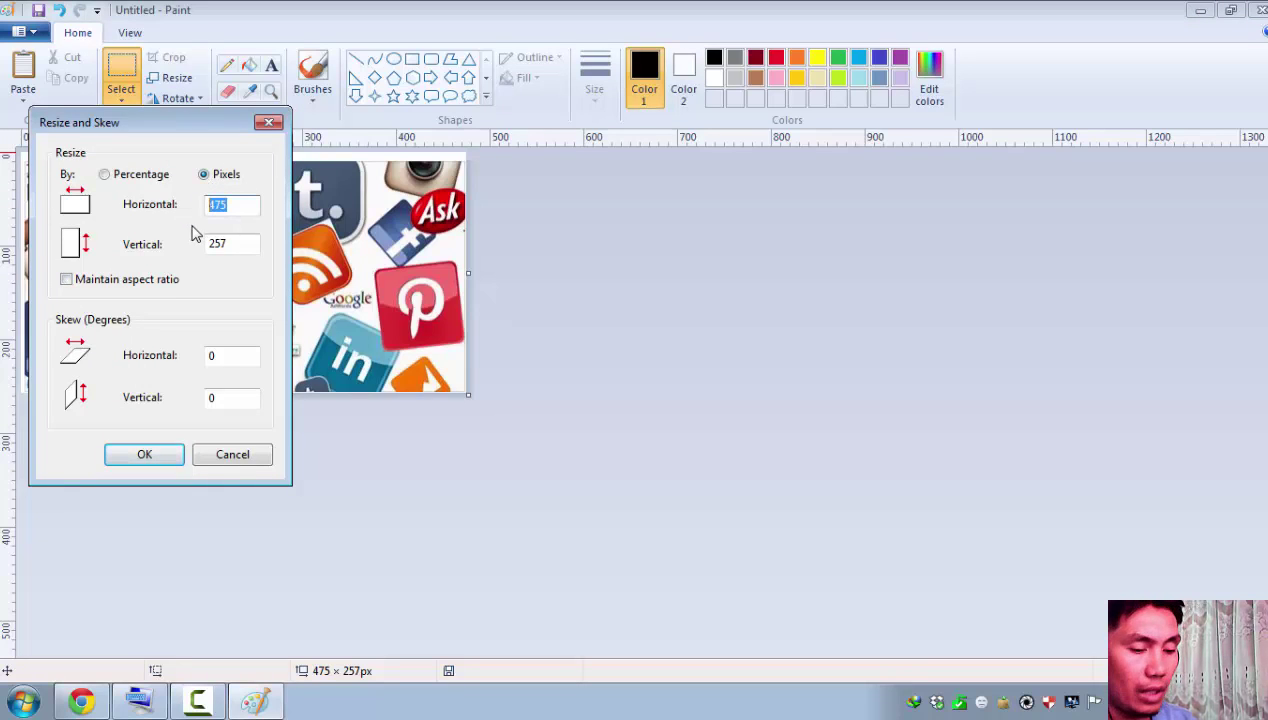
pyautogui.write('7')
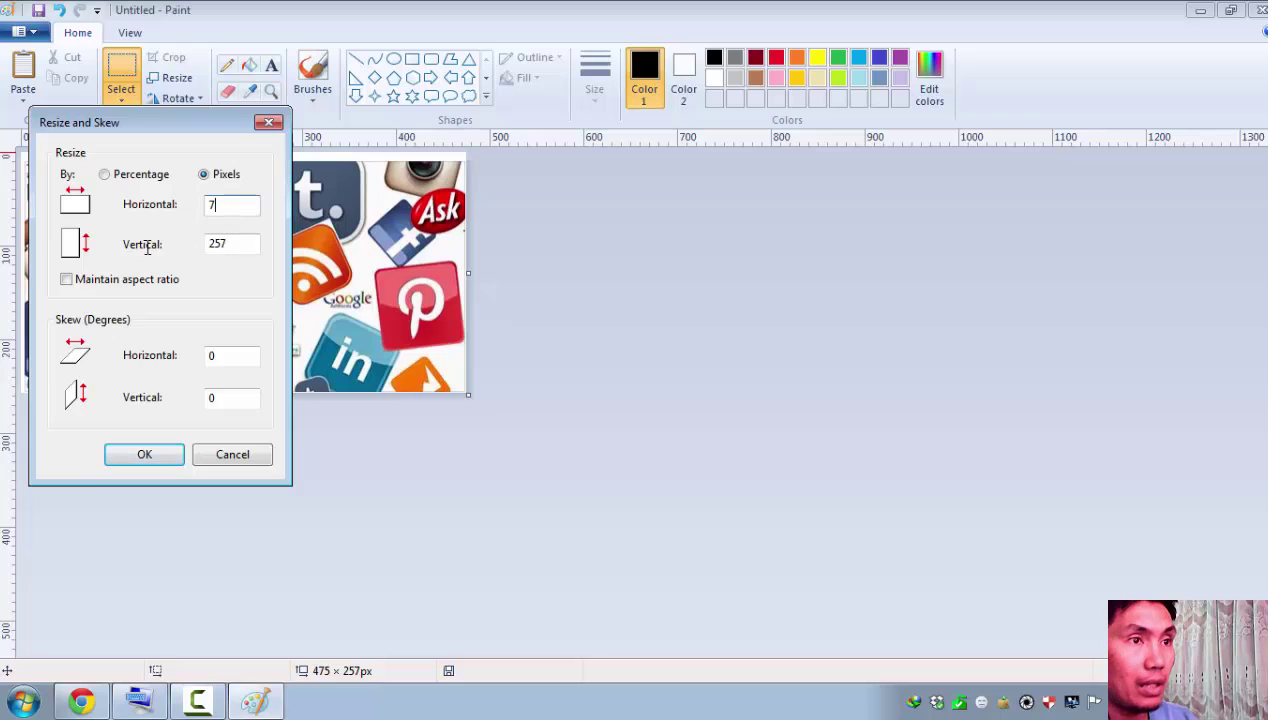
pyautogui.write('00')
pyautogui.press('Tab')
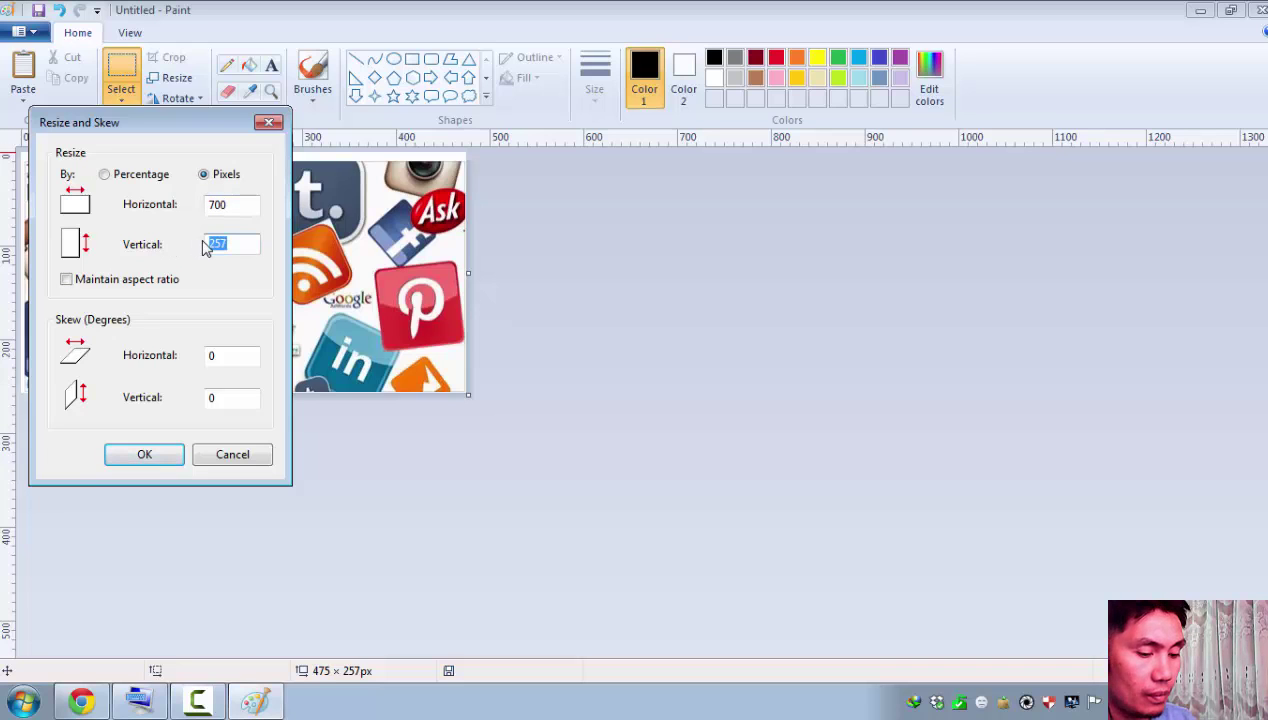
pyautogui.write('5')
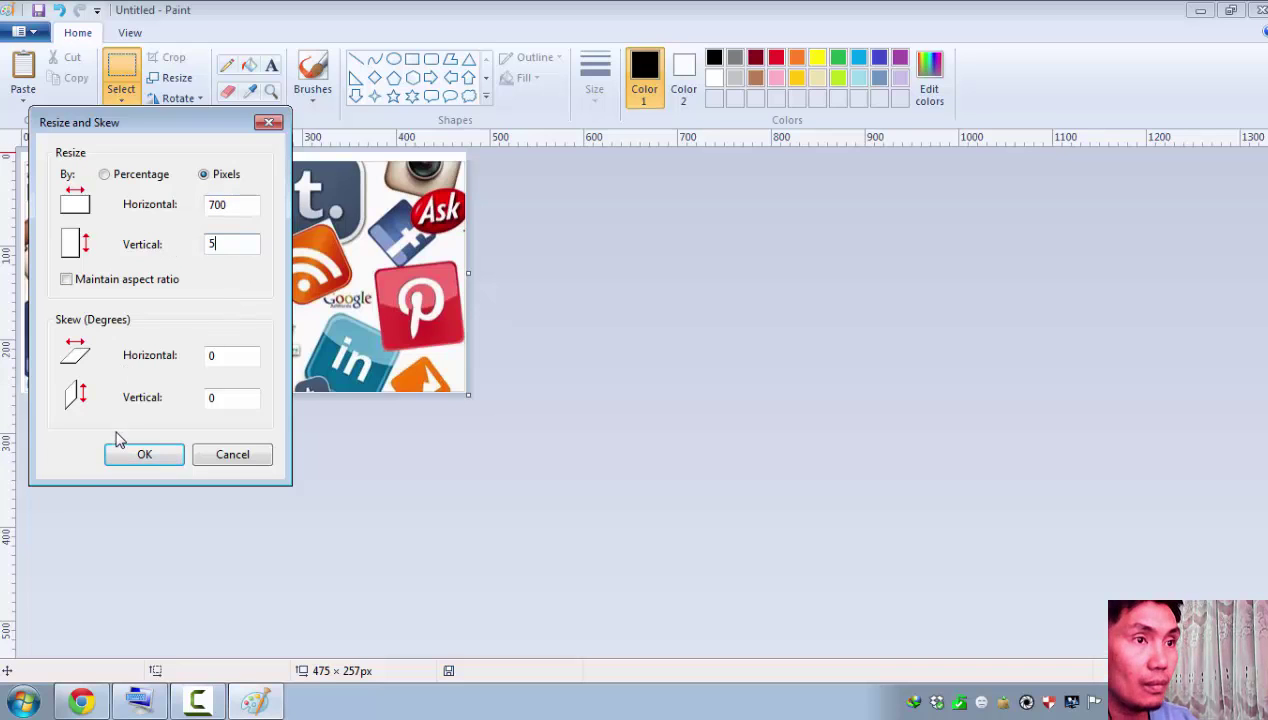
pyautogui.write('00')
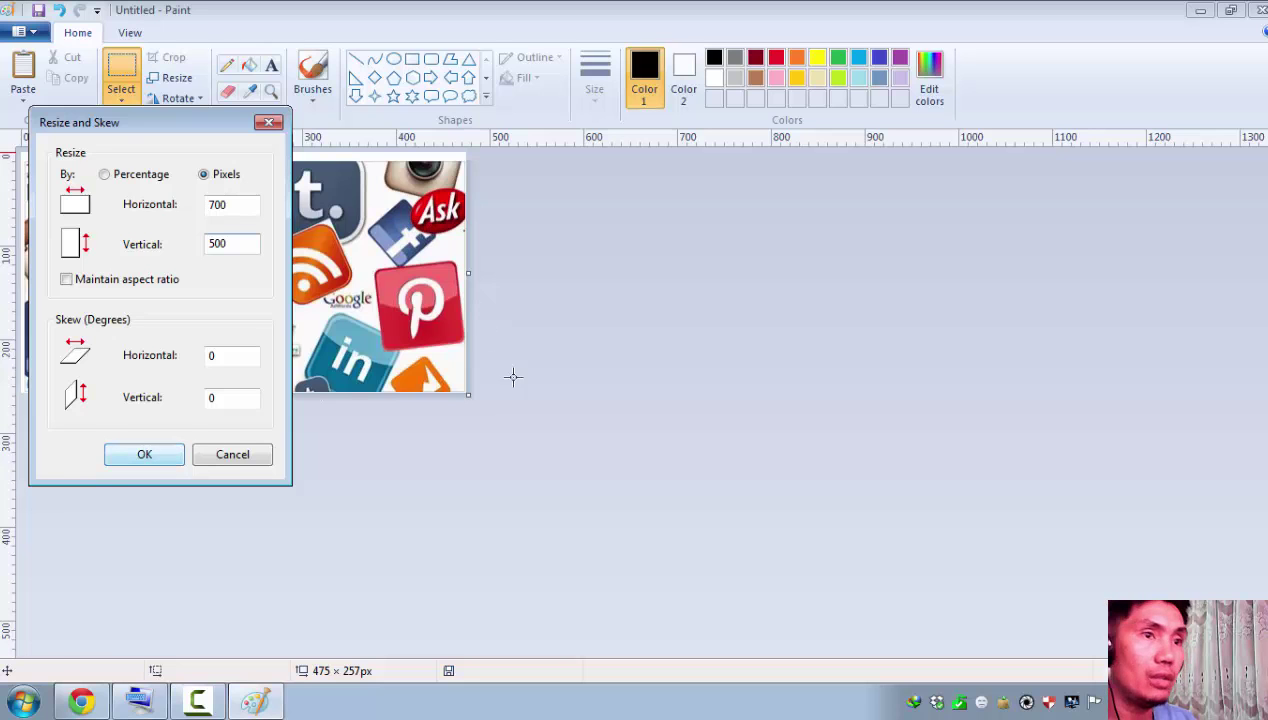
pyautogui.press('Return')
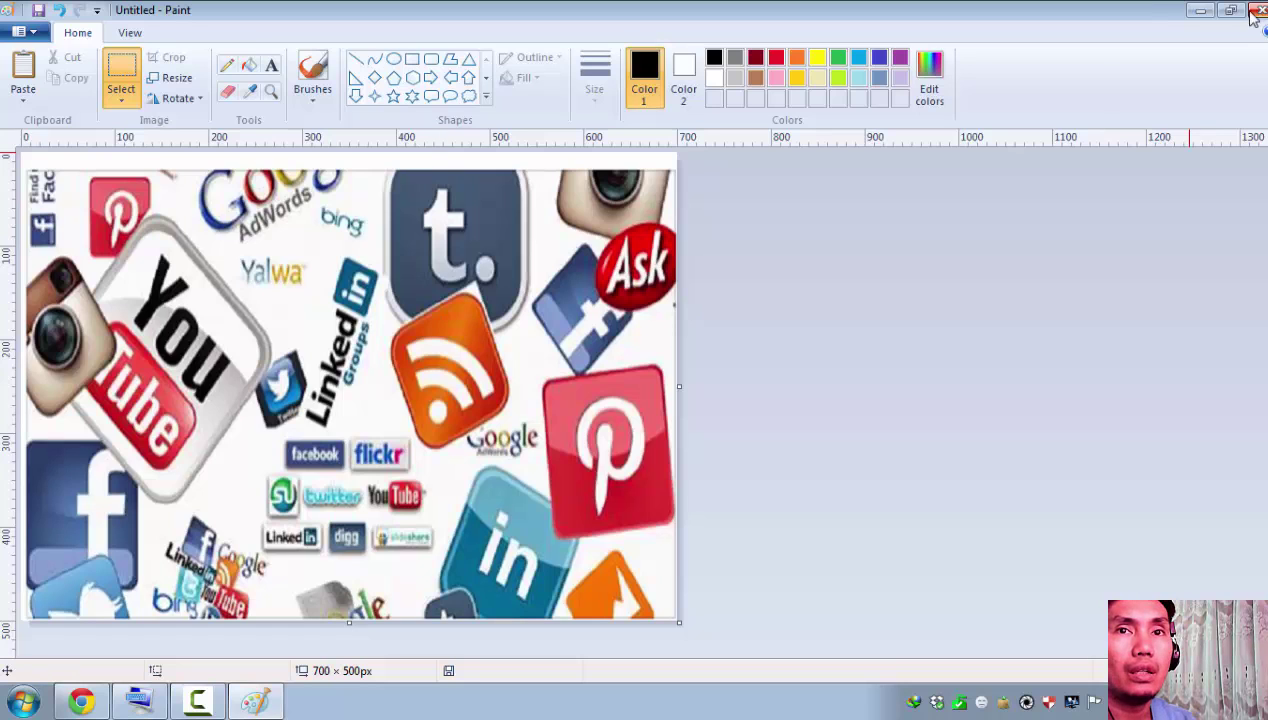
pyautogui.hotkey('alt', 'F4')
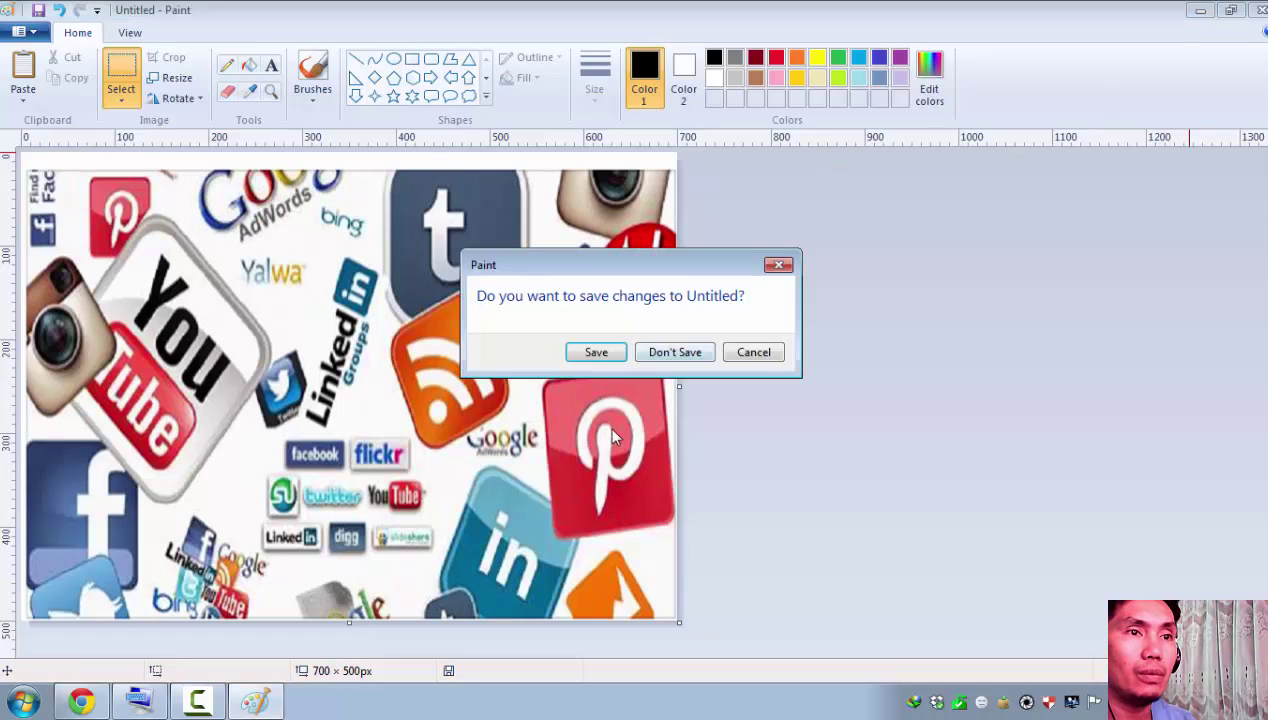
pyautogui.click(594, 351)
pyautogui.scroll(4, 415, 295)
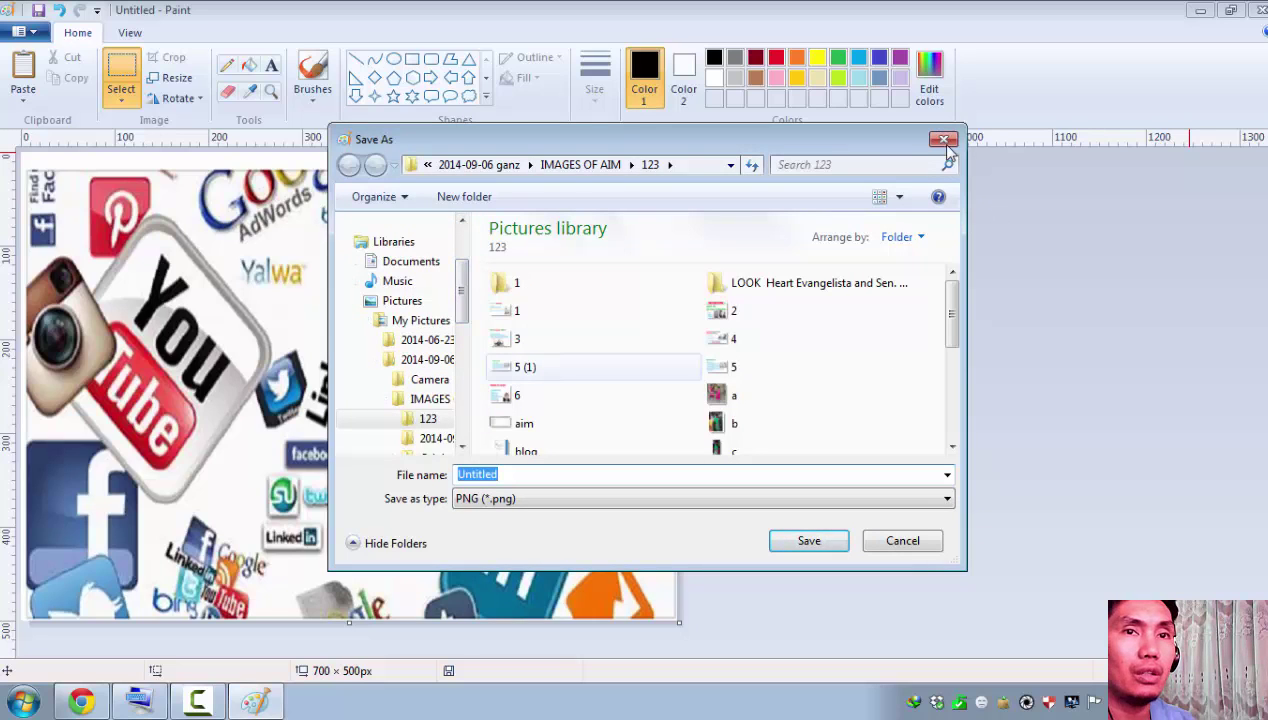
pyautogui.press('Escape')
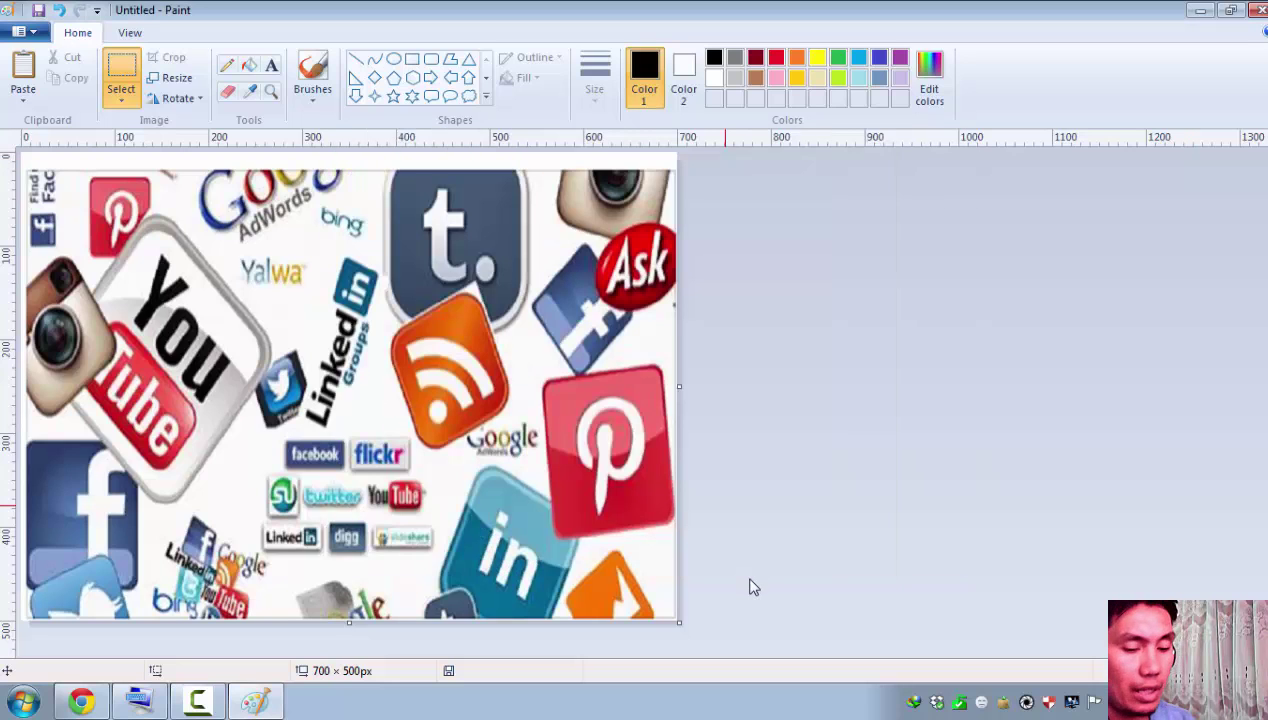